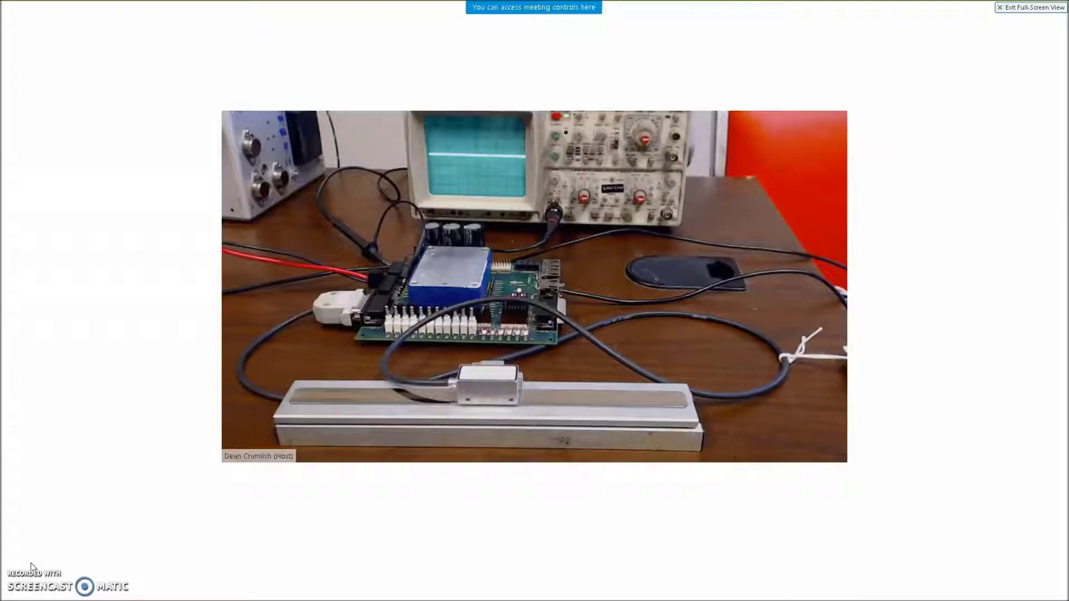
- Exit the full-screen camera view to show the shared RTLA-S installation guide
{"action": "key", "text": "Escape"}
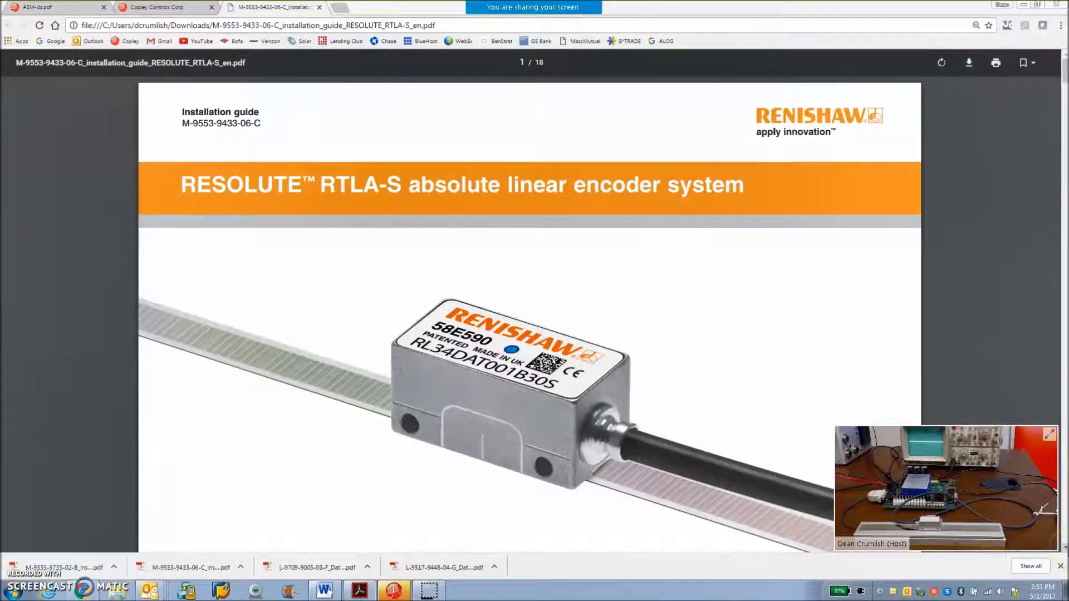
- Scroll the RTLA-S guide to page 11, the BiSS-C serial comms and output signals table
{"action": "scroll", "coordinate": [529, 300], "scroll_direction": "down", "scroll_amount": 15}
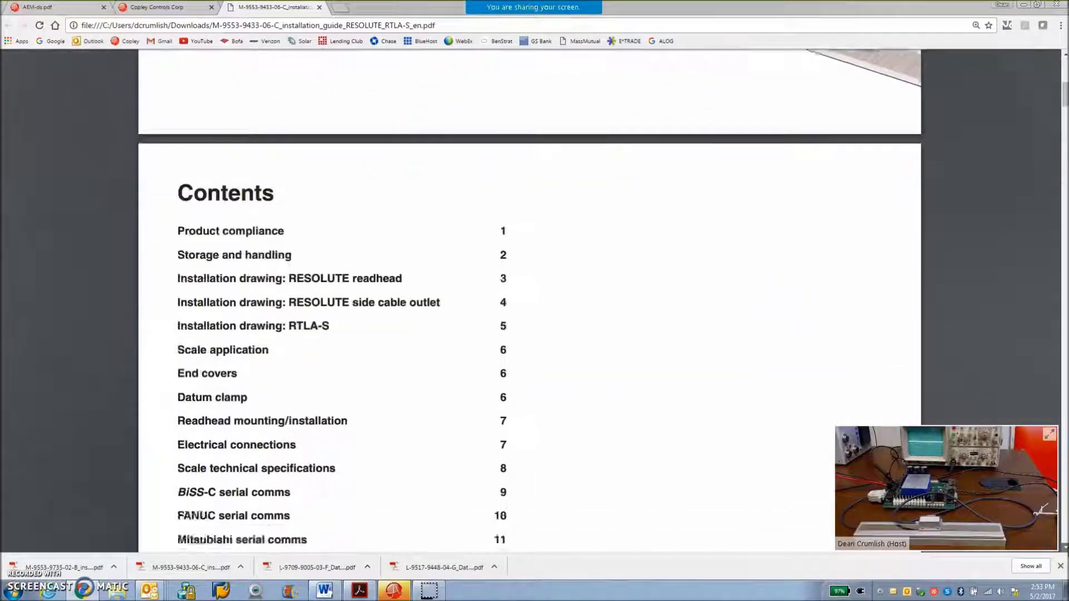
{"action": "scroll", "coordinate": [529, 301], "scroll_direction": "down", "scroll_amount": 15}
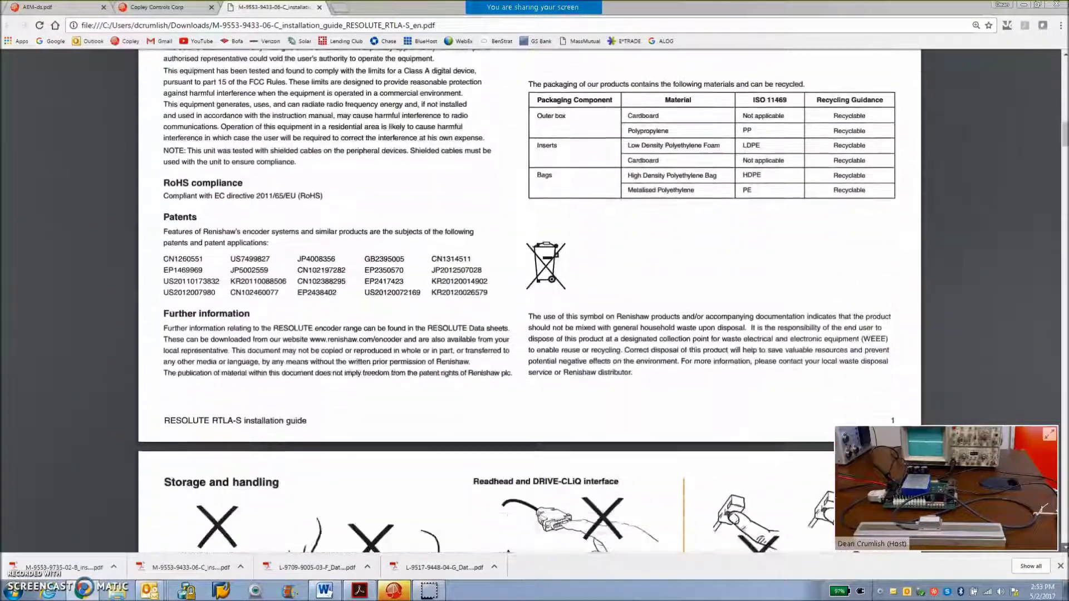
{"action": "scroll", "coordinate": [529, 301], "scroll_direction": "down", "scroll_amount": 15}
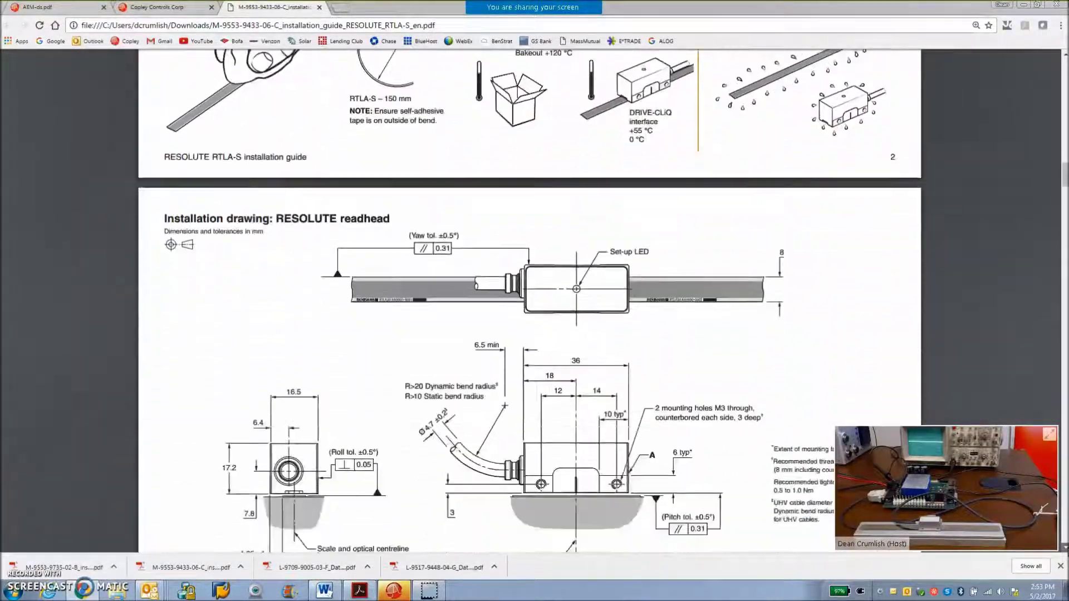
{"action": "scroll", "coordinate": [529, 301], "scroll_direction": "down", "scroll_amount": 15}
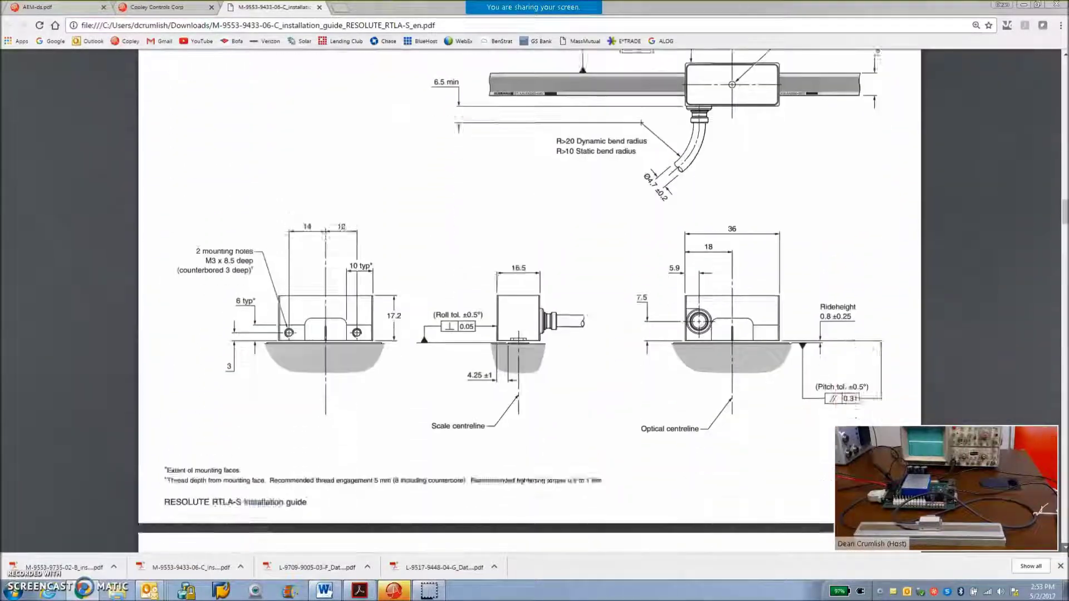
{"action": "scroll", "coordinate": [529, 301], "scroll_direction": "down", "scroll_amount": 15}
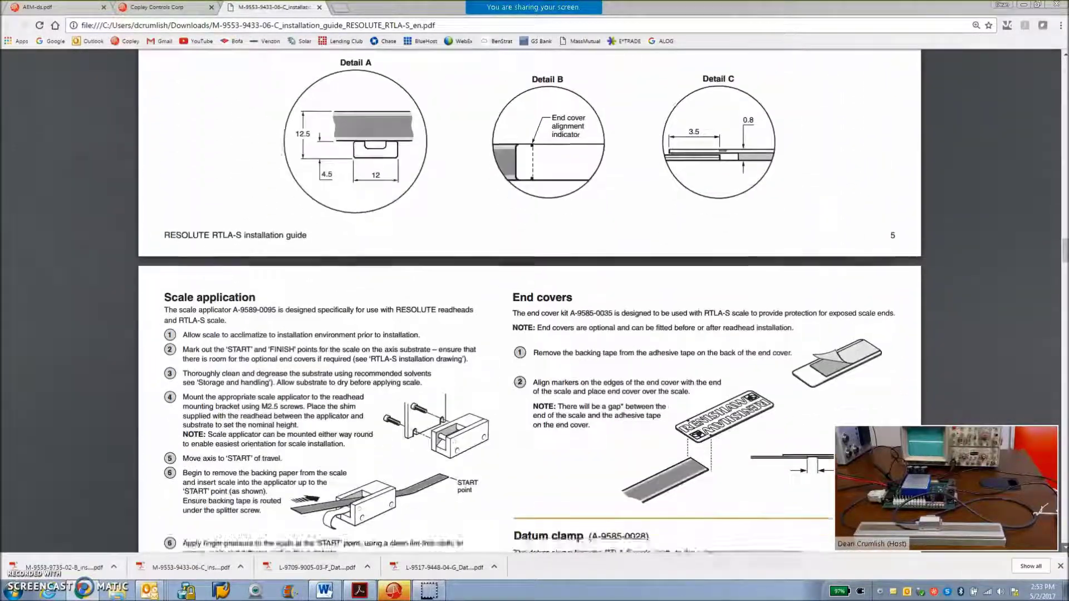
{"action": "scroll", "coordinate": [529, 301], "scroll_direction": "down", "scroll_amount": 15}
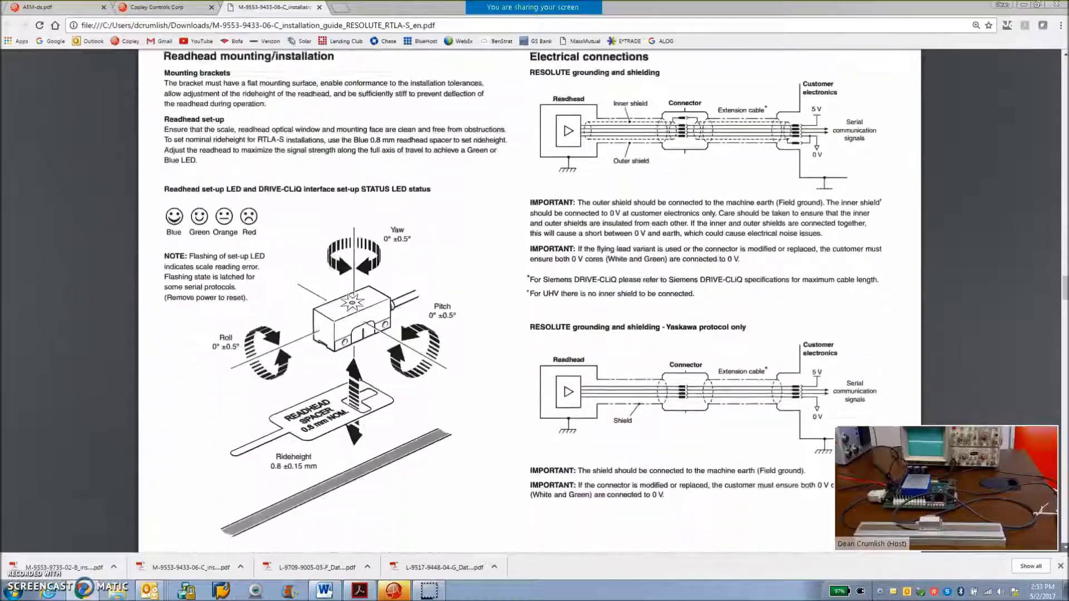
{"action": "scroll", "coordinate": [529, 300], "scroll_direction": "down", "scroll_amount": 2}
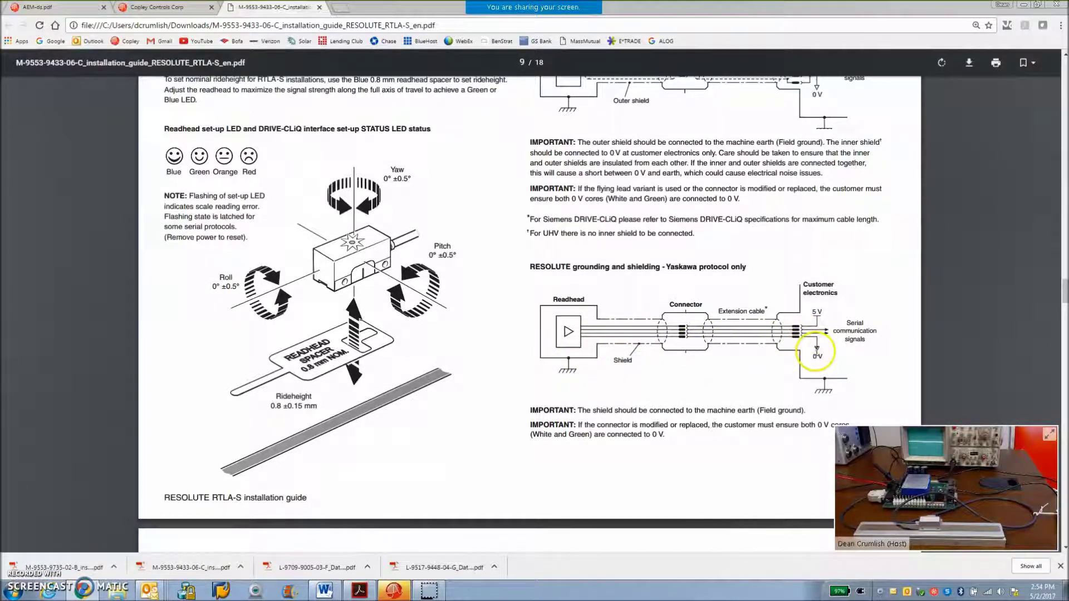
{"action": "left_click", "coordinate": [1064, 548]}
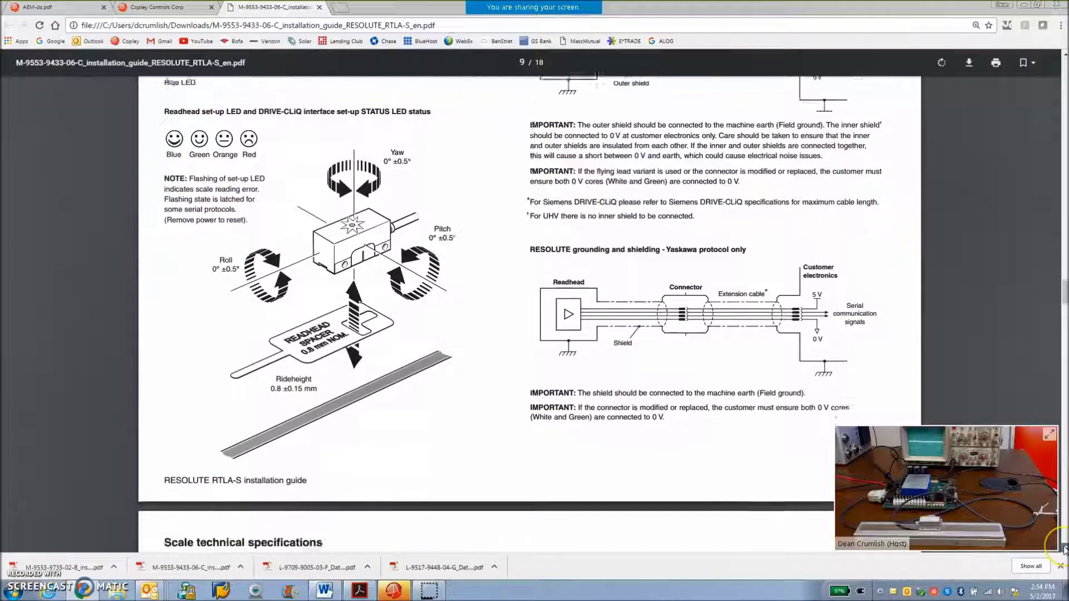
{"action": "scroll", "coordinate": [1064, 549], "scroll_direction": "down", "scroll_amount": 10}
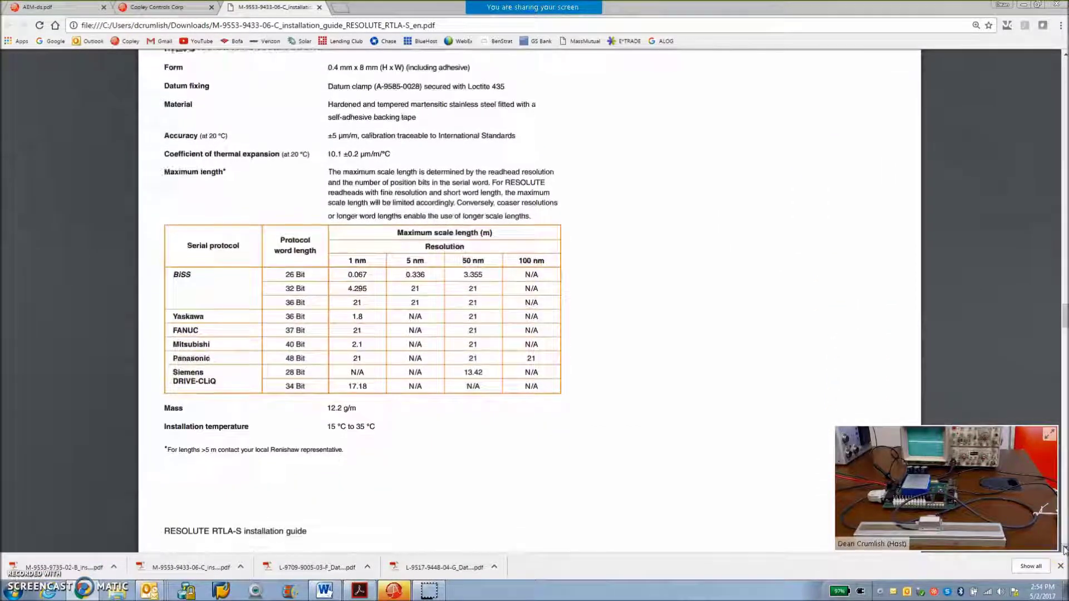
{"action": "scroll", "coordinate": [1064, 549], "scroll_direction": "down", "scroll_amount": 10}
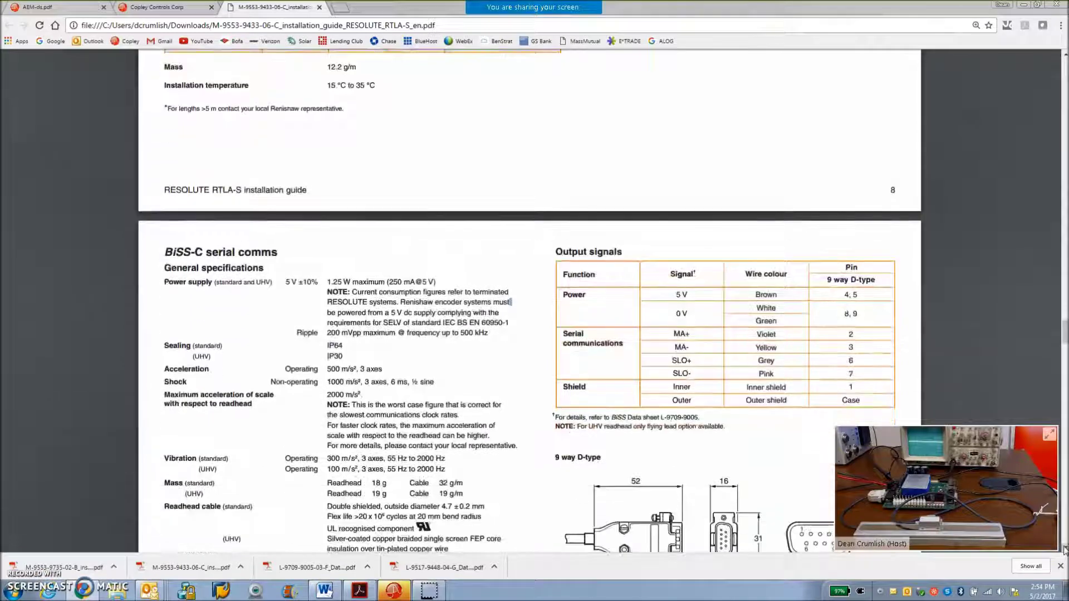
{"action": "left_click", "coordinate": [1064, 549]}
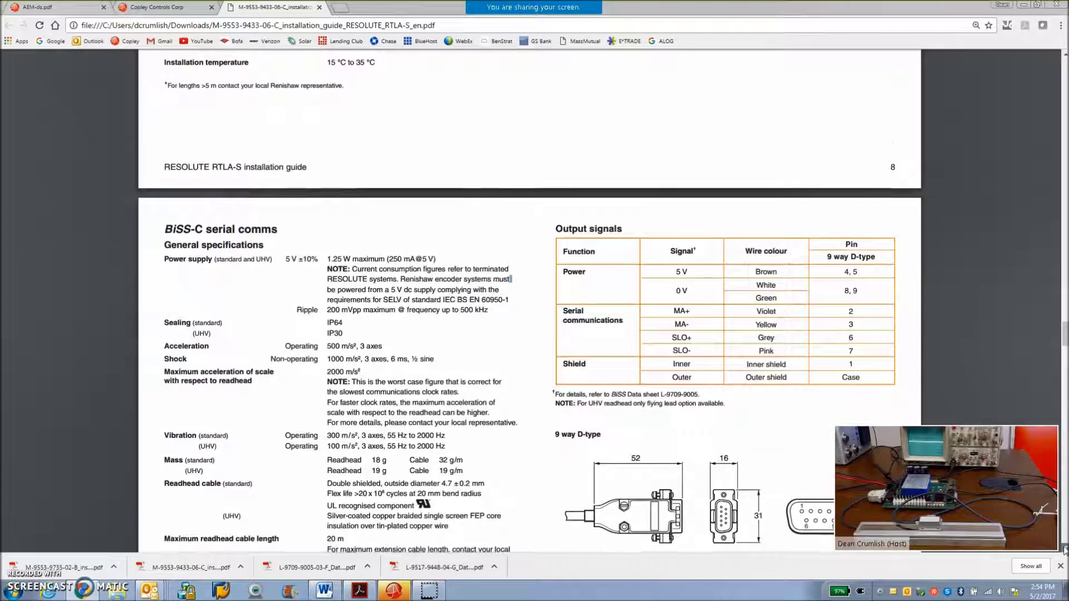
{"action": "left_click", "coordinate": [1065, 549]}
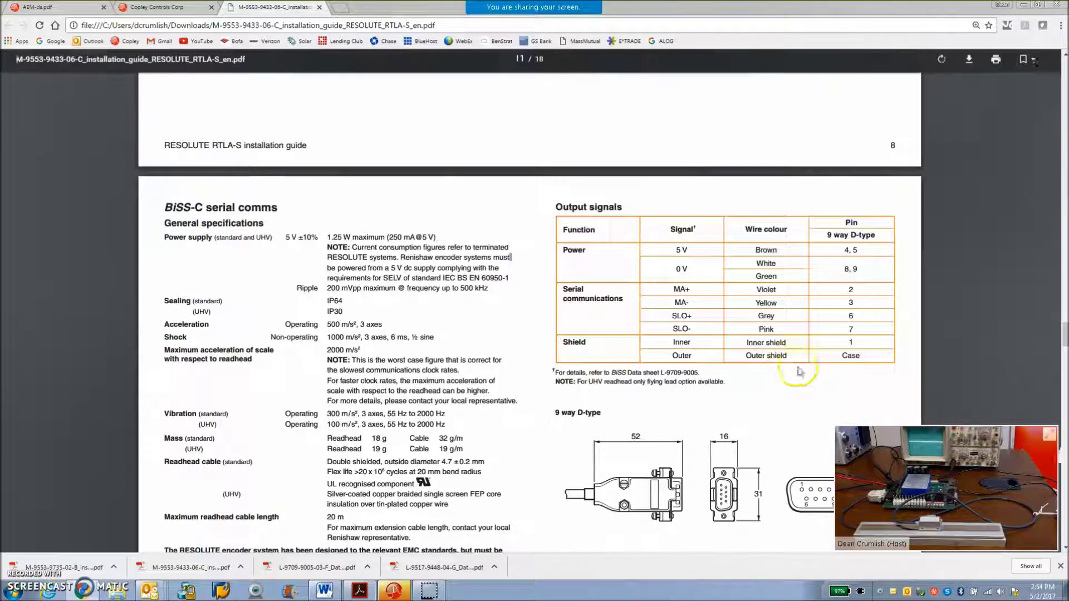
{"action": "left_click", "coordinate": [686, 293]}
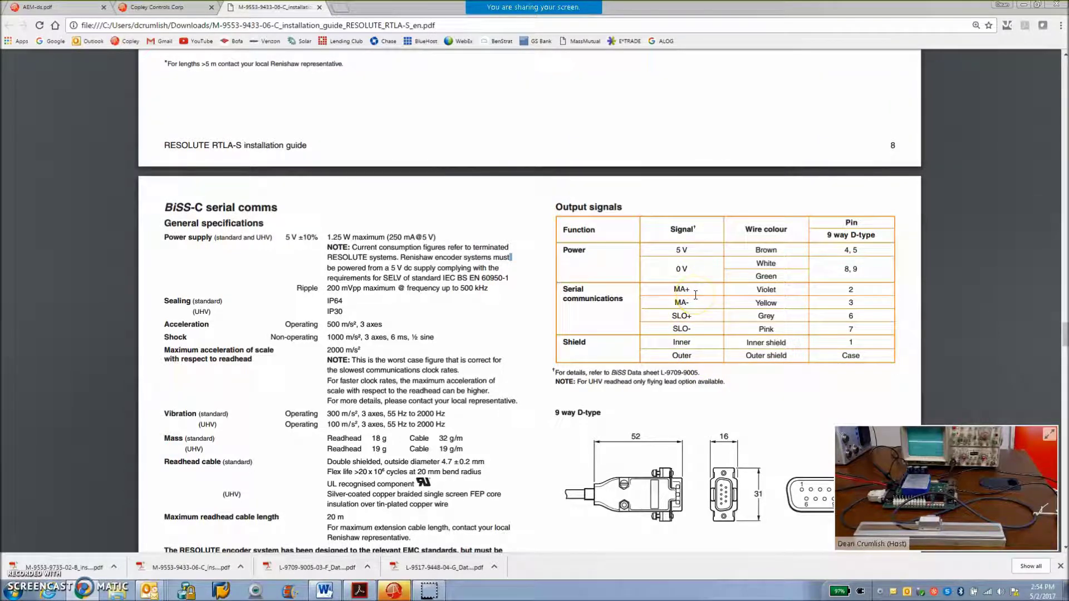
{"action": "left_click", "coordinate": [164, 7]}
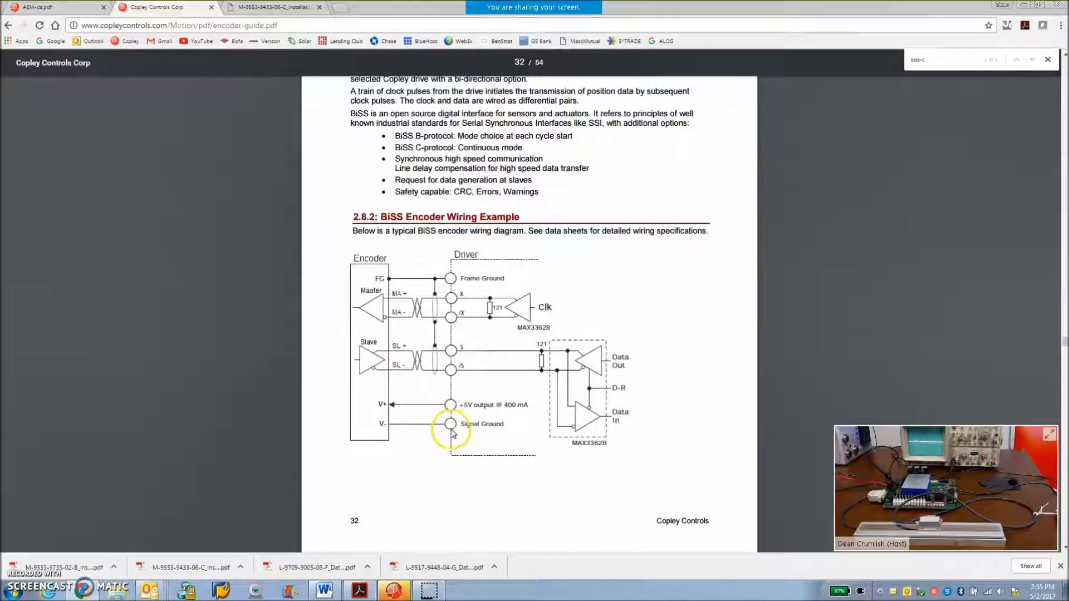
- Switch to the AEM-ds.pdf tab showing the J7 feedback connector pinout on page 22
{"action": "left_click", "coordinate": [61, 7]}
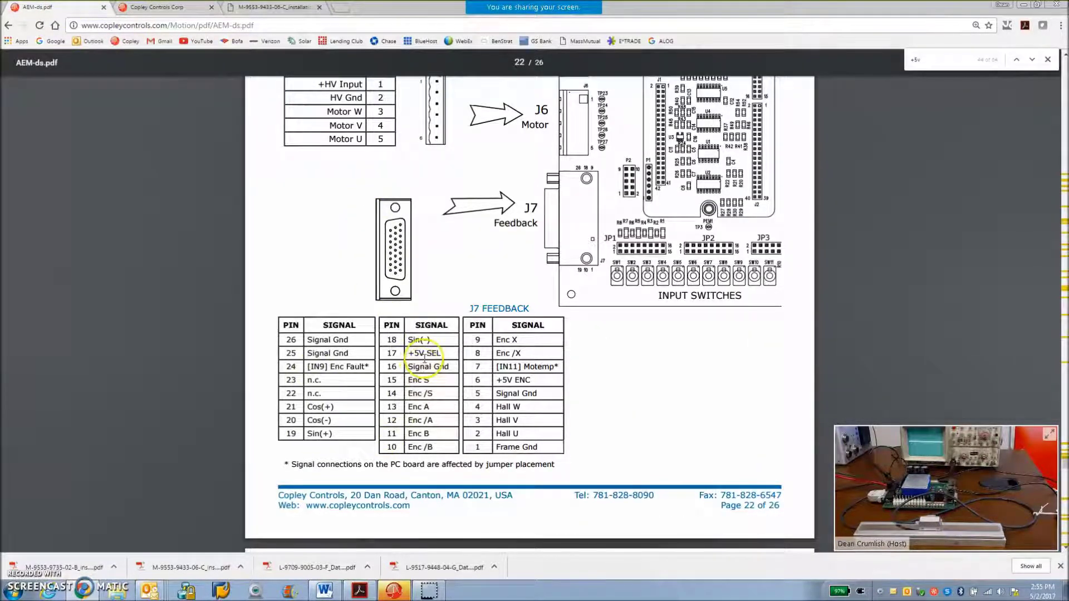
- Highlight the J7 Enc X, Signal Gnd and +5V SEL pins, then enlarge the camera video
{"action": "left_click_drag", "start_coordinate": [519, 351], "coordinate": [487, 342]}
{"action": "left_click", "coordinate": [492, 347]}
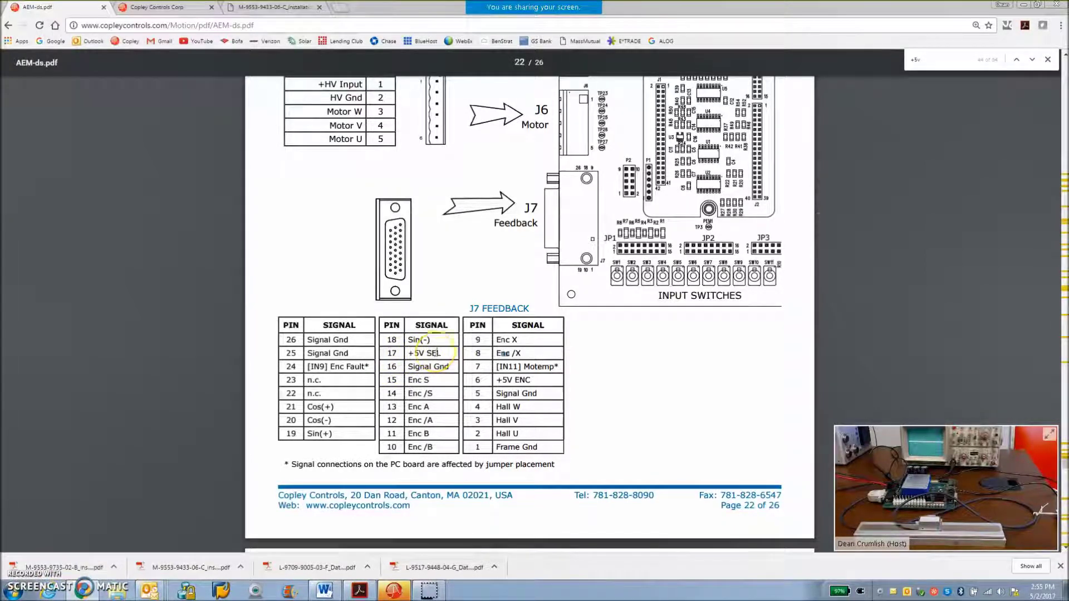
{"action": "mouse_move", "coordinate": [1056, 467]}
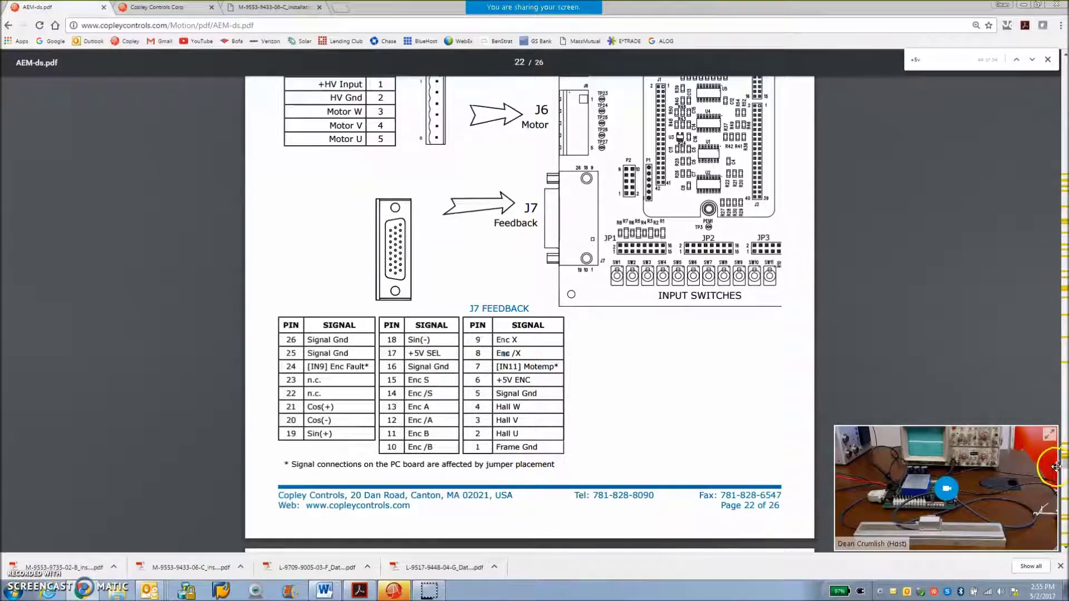
{"action": "left_click_drag", "start_coordinate": [1065, 467], "coordinate": [1064, 426]}
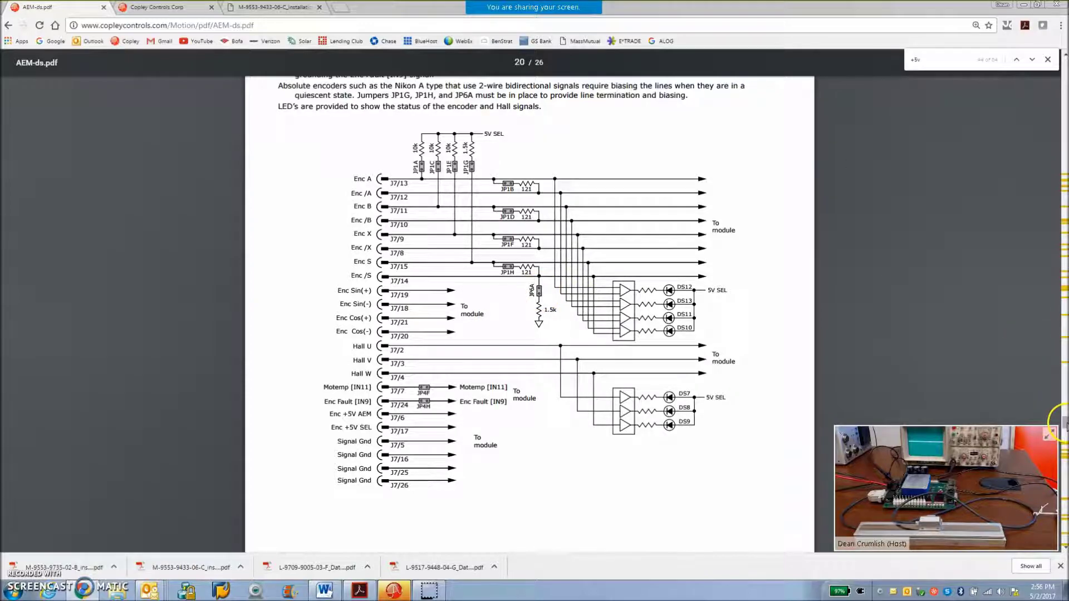
{"action": "left_click_drag", "start_coordinate": [1064, 423], "coordinate": [1063, 393]}
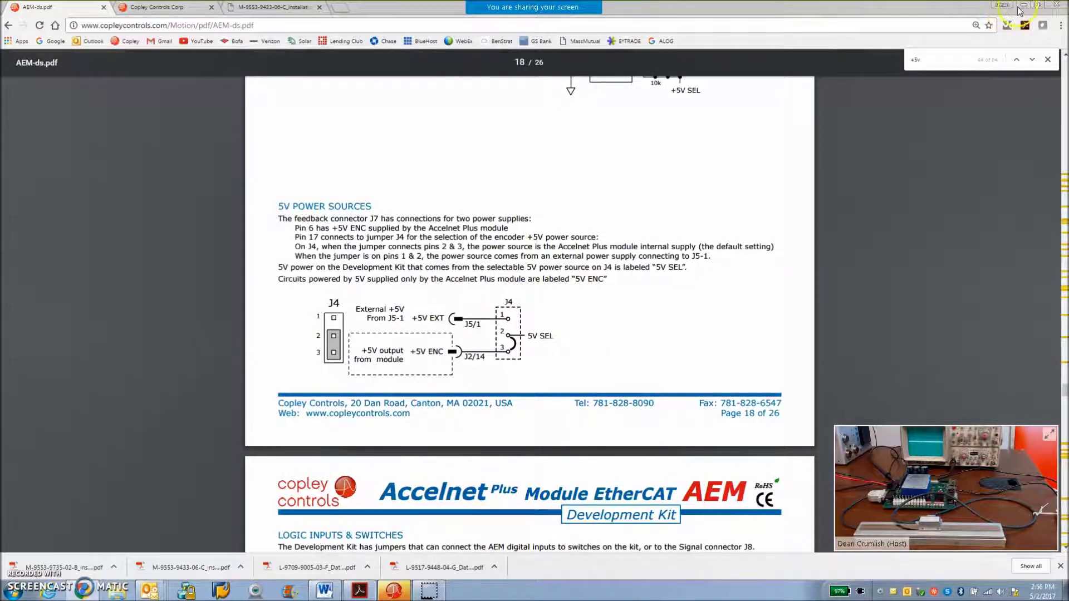
{"action": "left_click", "coordinate": [1049, 434]}
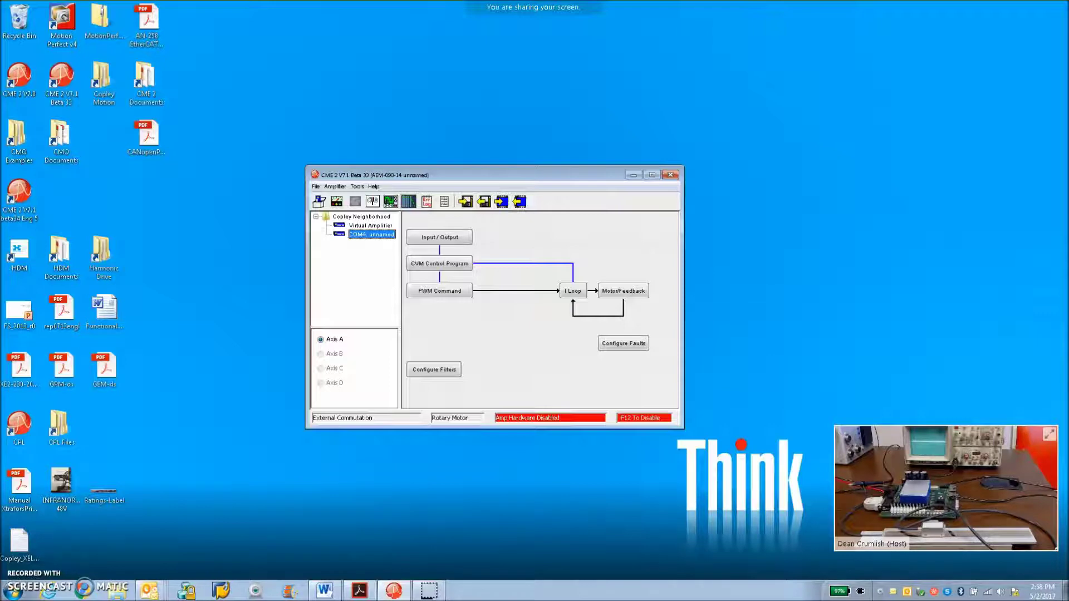
- Run Basic Setup using BiSS load feedback in passive monitor mode, accepting the amplifier disable
{"action": "left_click", "coordinate": [320, 202]}
{"action": "left_click", "coordinate": [435, 389]}
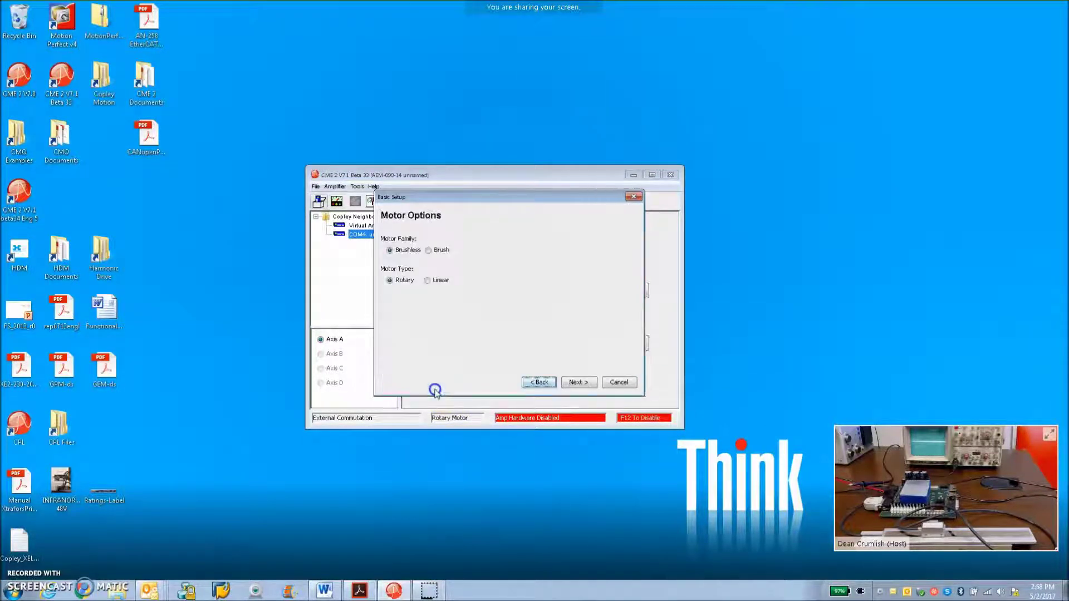
{"action": "left_click", "coordinate": [579, 384]}
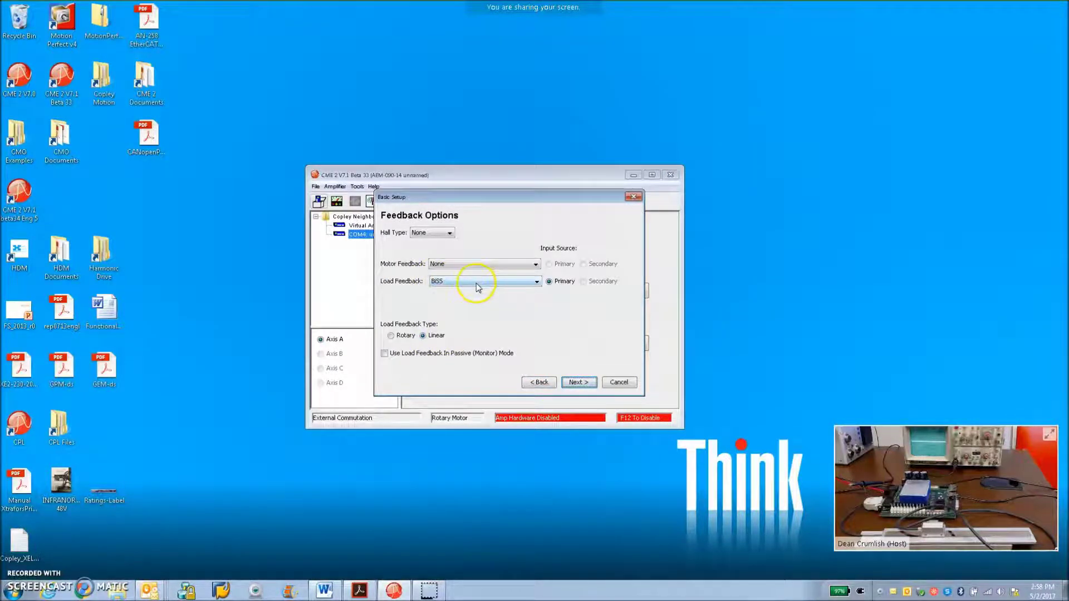
{"action": "left_click", "coordinate": [385, 354]}
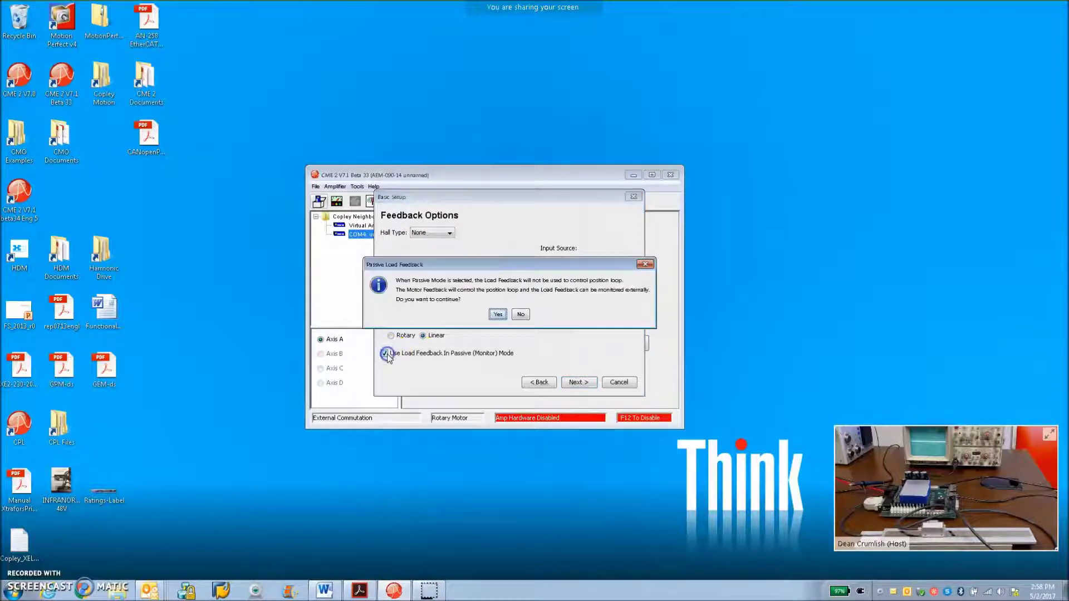
{"action": "left_click", "coordinate": [498, 315]}
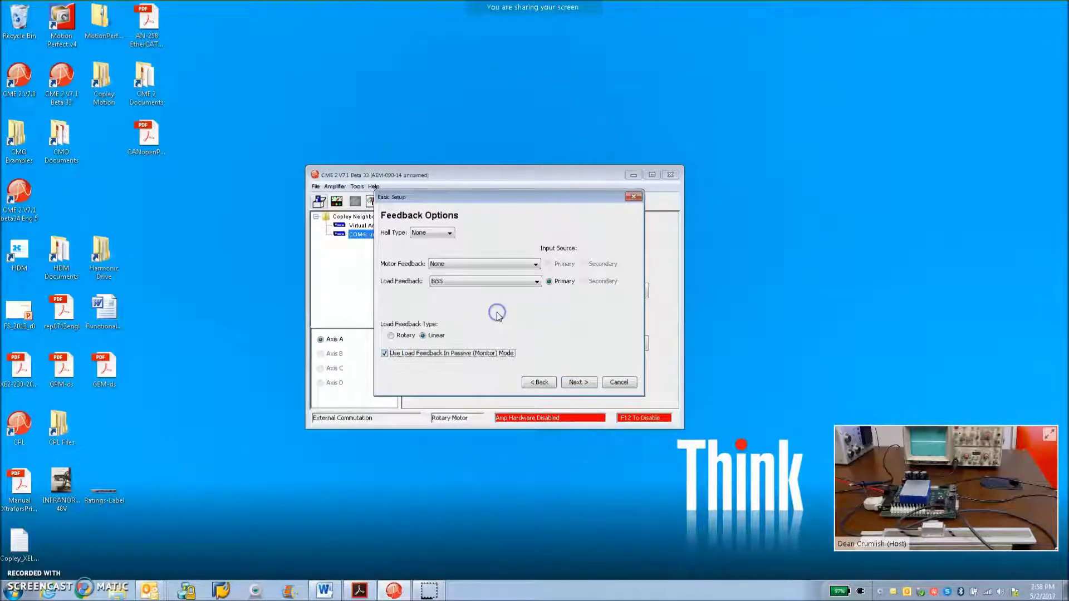
{"action": "left_click", "coordinate": [579, 383]}
{"action": "left_click", "coordinate": [583, 385]}
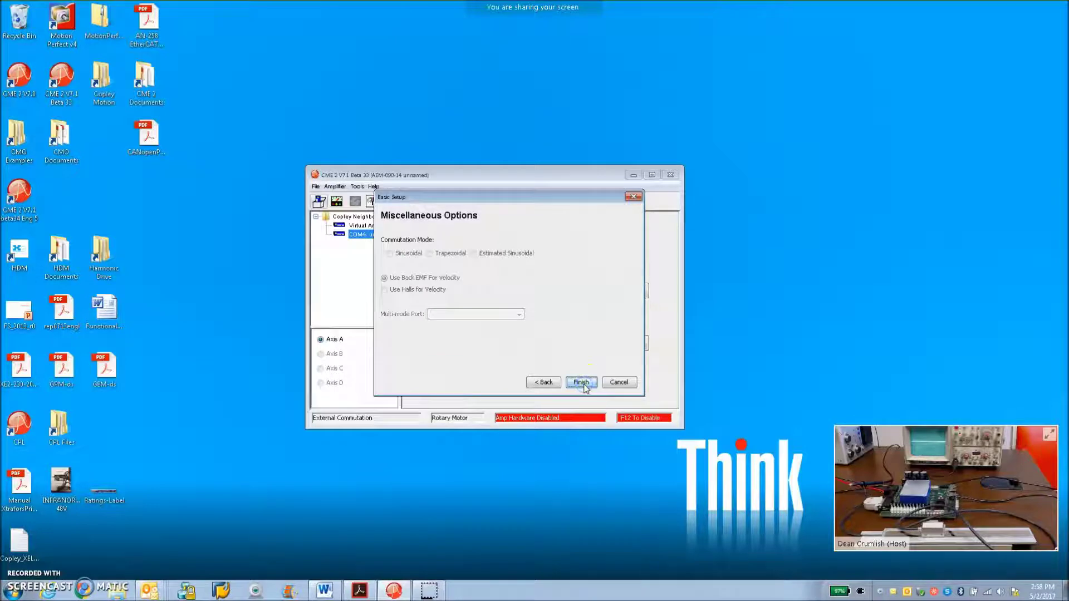
{"action": "left_click", "coordinate": [579, 382]}
{"action": "left_click", "coordinate": [518, 327]}
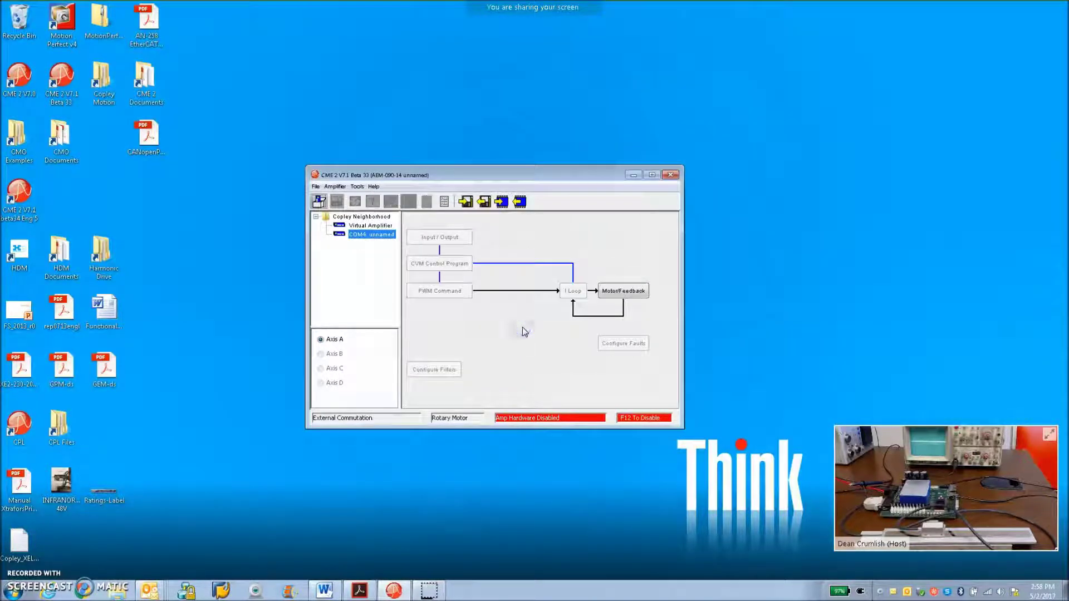
{"action": "left_click", "coordinate": [622, 294]}
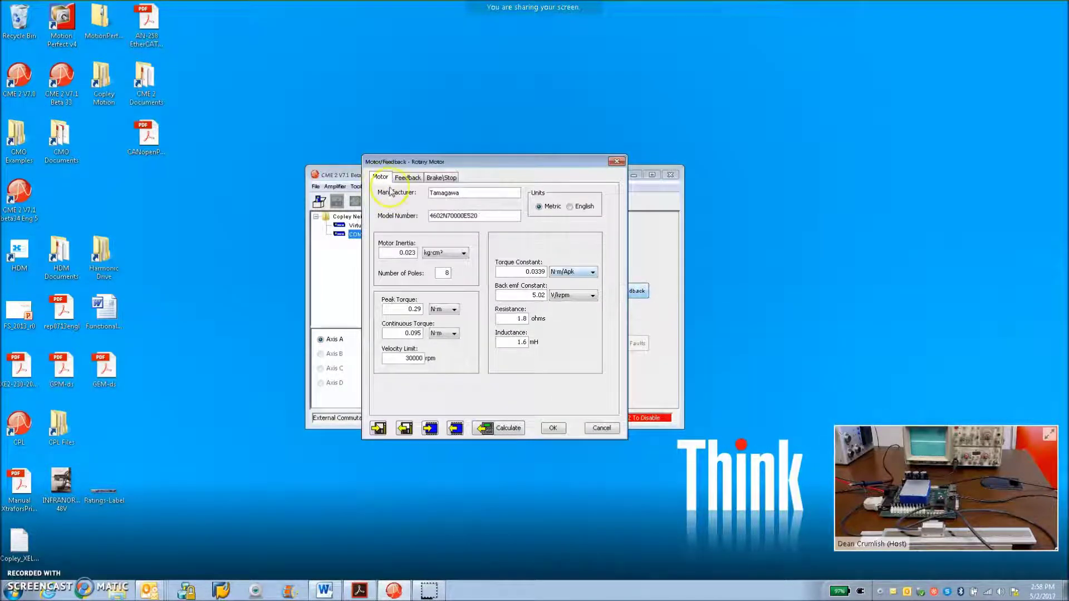
- Restore BiSS advanced defaults and set Encoder Update Rate to Current Loop Rate
{"action": "left_click", "coordinate": [408, 178]}
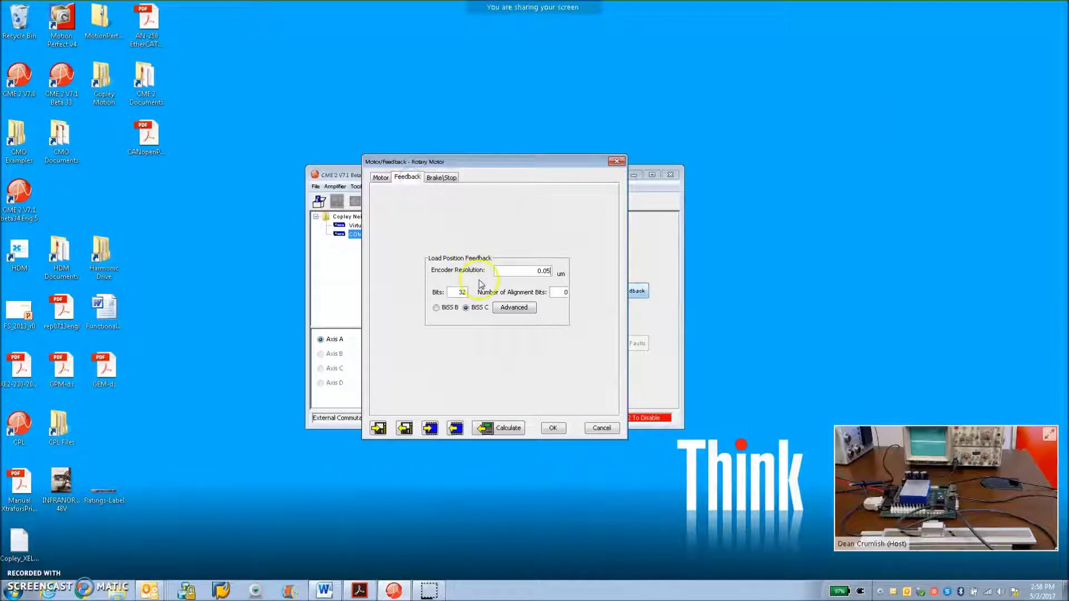
{"action": "left_click", "coordinate": [547, 271]}
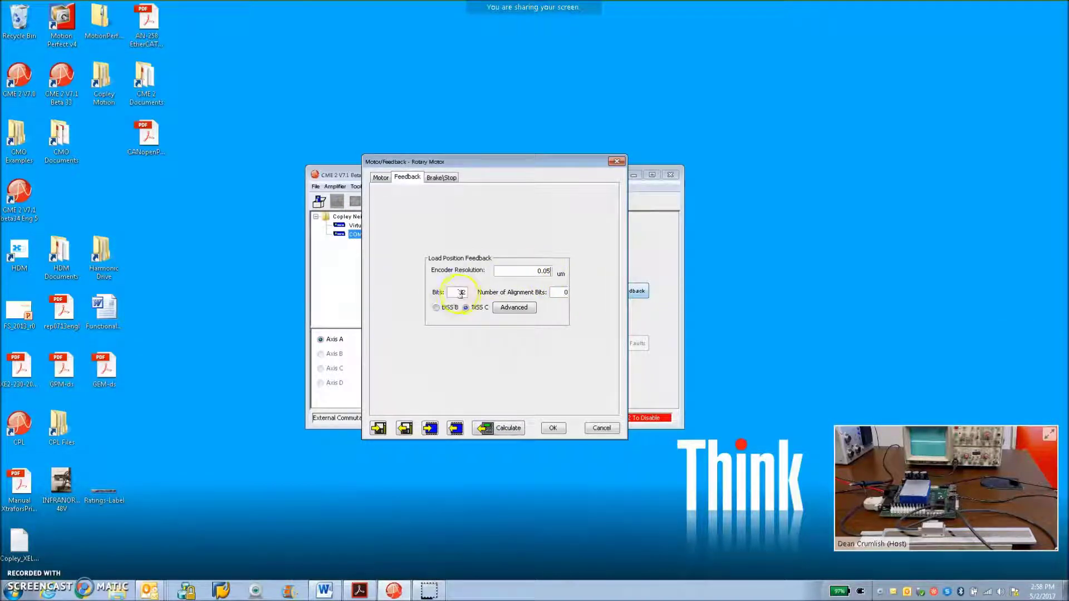
{"action": "left_click", "coordinate": [512, 307]}
{"action": "left_click_drag", "start_coordinate": [480, 235], "coordinate": [443, 191]}
{"action": "left_click", "coordinate": [417, 307]}
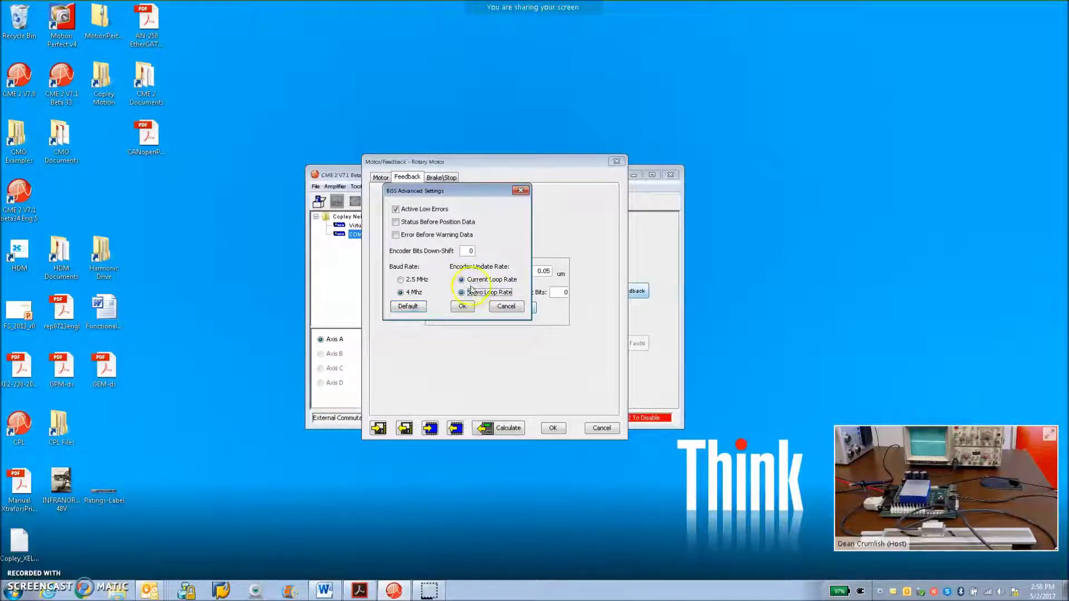
{"action": "left_click", "coordinate": [469, 281]}
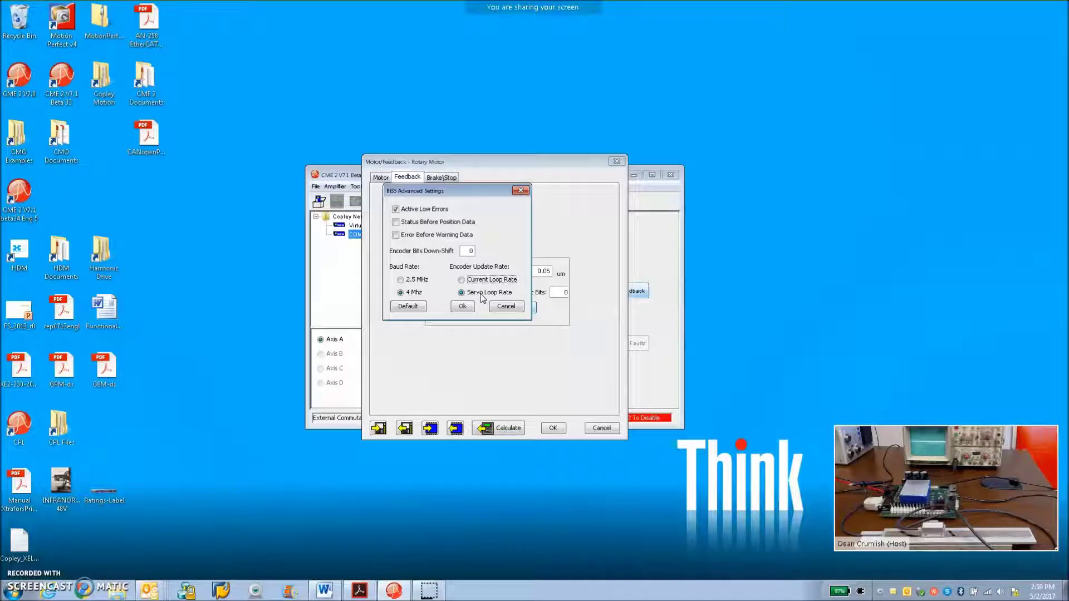
{"action": "left_click", "coordinate": [463, 280]}
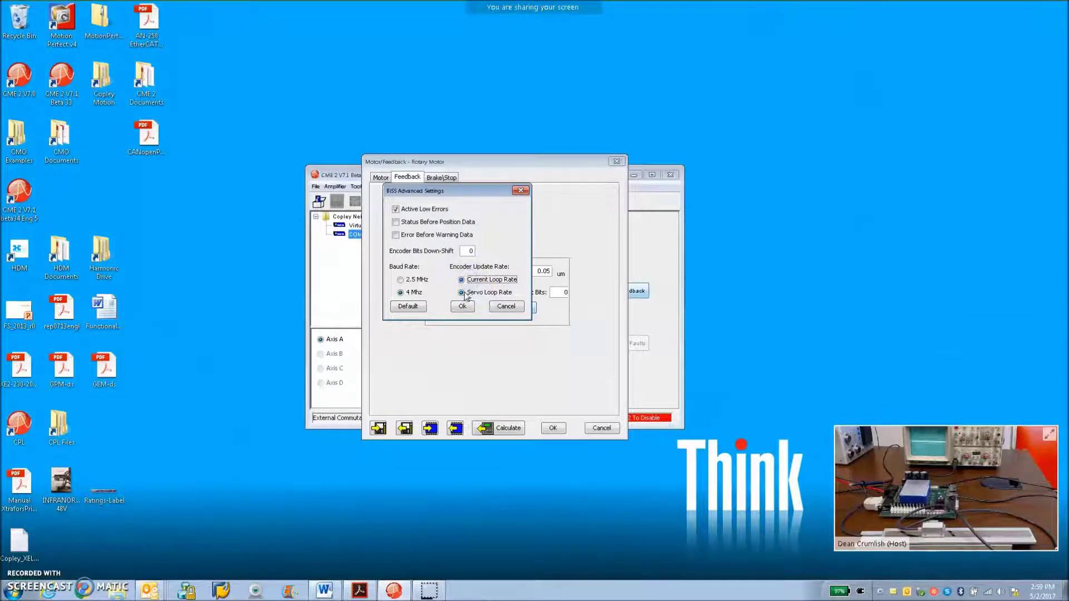
{"action": "left_click", "coordinate": [462, 282]}
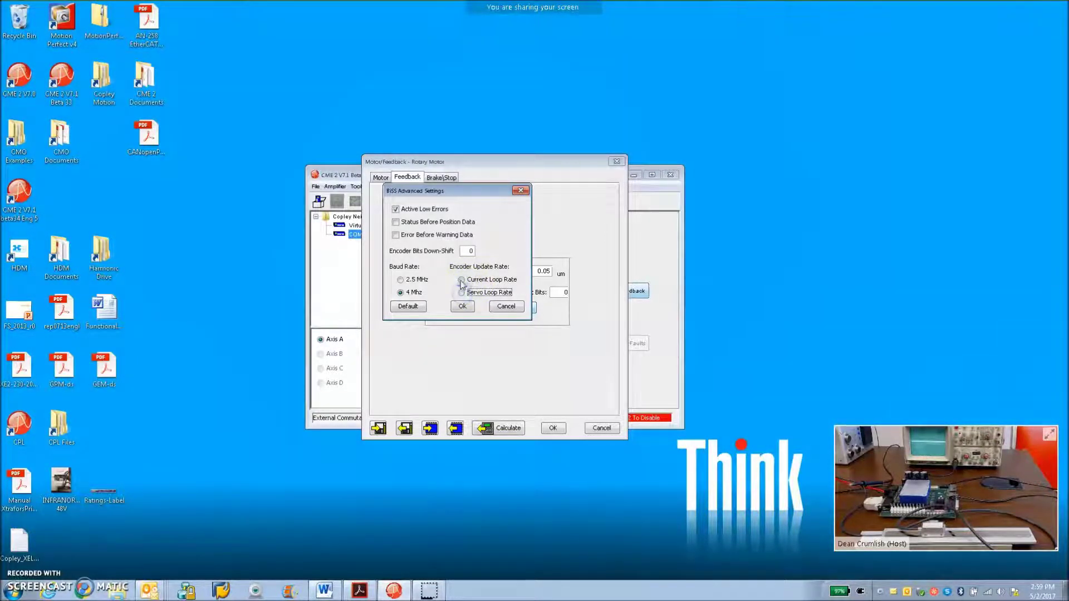
{"action": "left_click", "coordinate": [462, 279]}
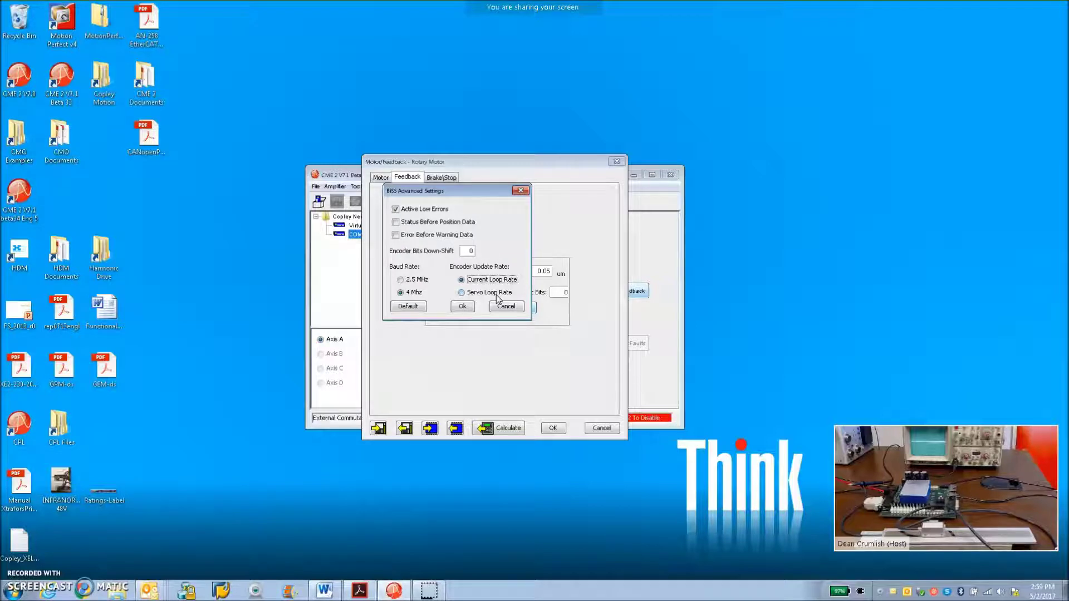
{"action": "left_click_drag", "start_coordinate": [449, 198], "coordinate": [535, 282]}
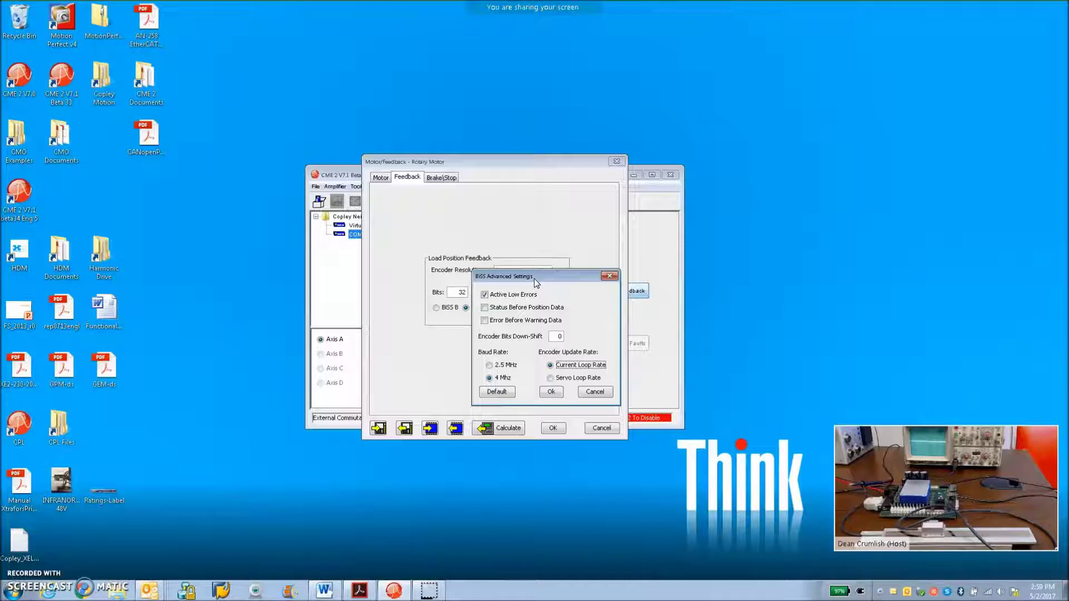
{"action": "left_click", "coordinate": [609, 276]}
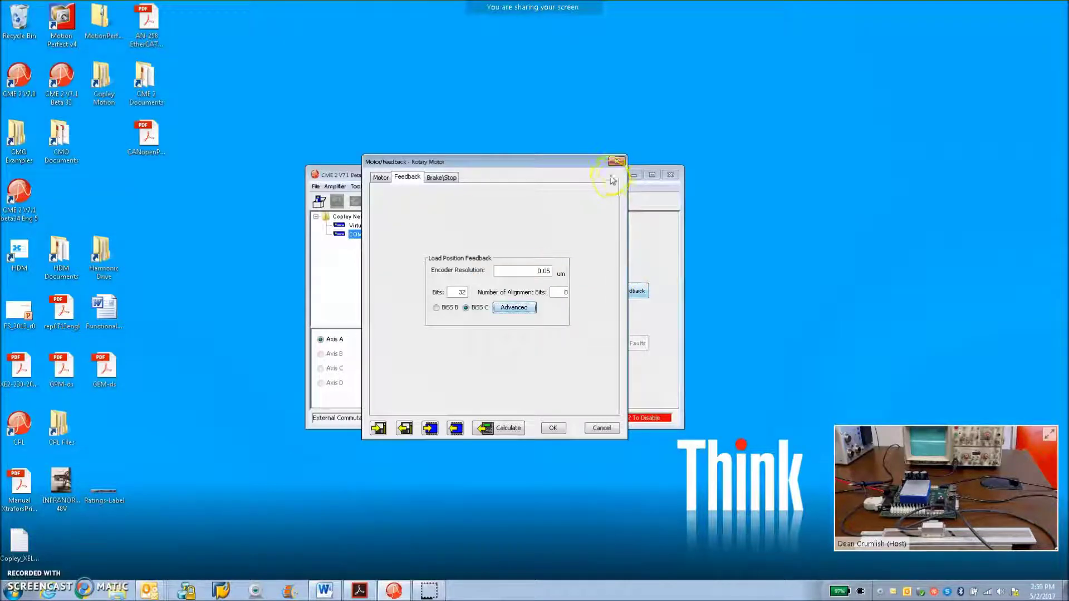
- Accept the motor/feedback parameters despite the torque-constant warning and save them to flash
{"action": "left_click", "coordinate": [617, 161]}
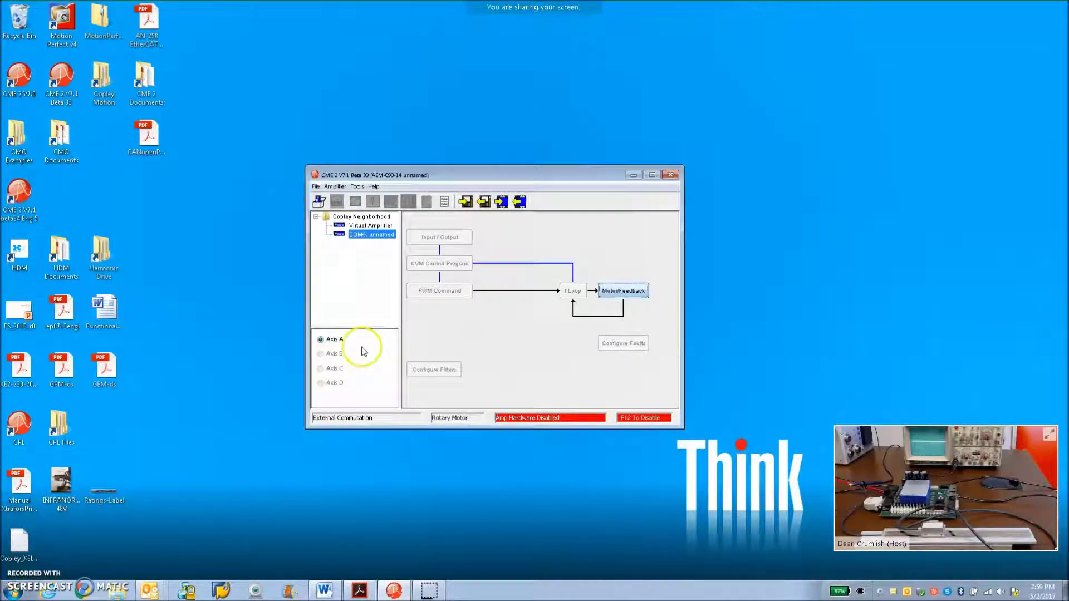
{"action": "left_click", "coordinate": [634, 299]}
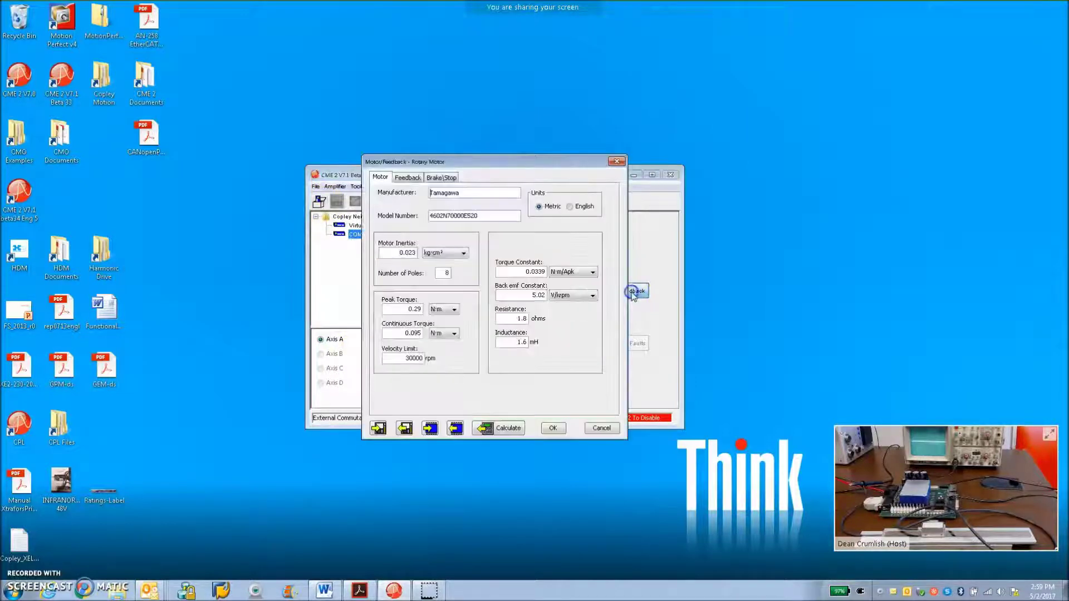
{"action": "left_click", "coordinate": [552, 428]}
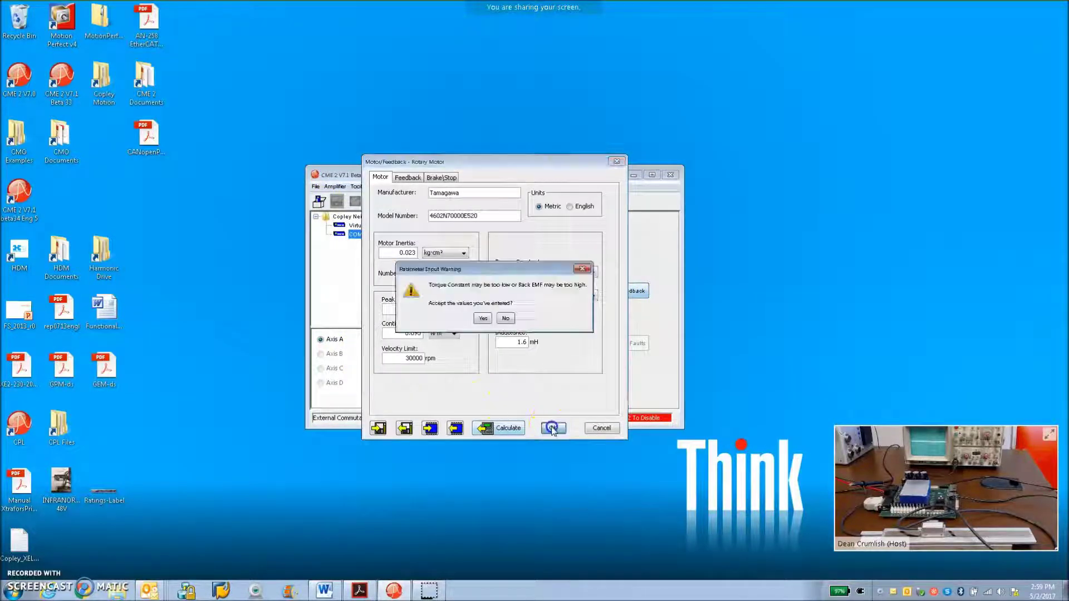
{"action": "left_click", "coordinate": [483, 318]}
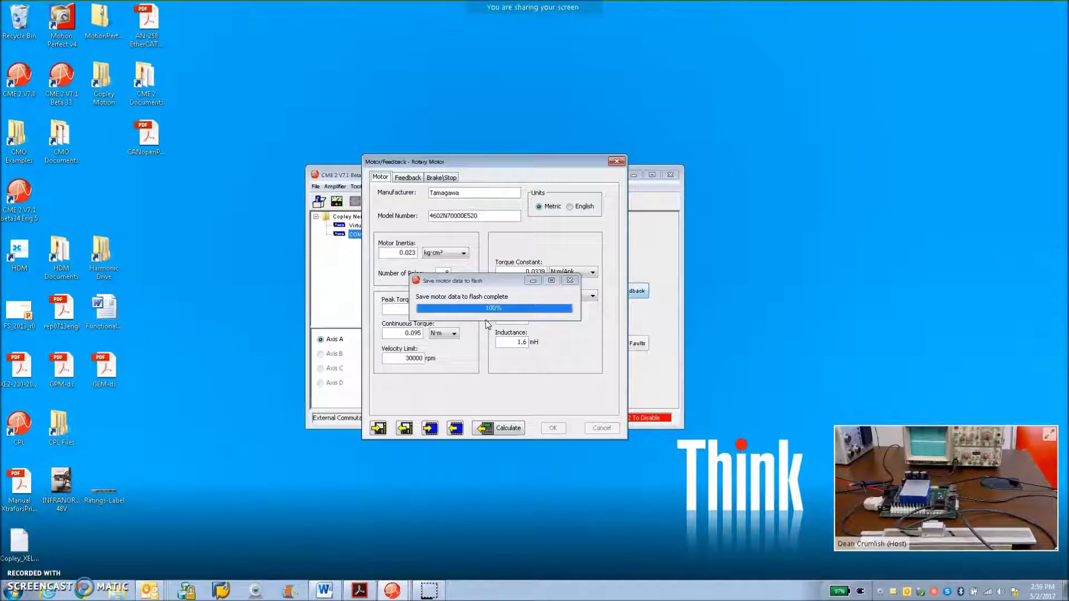
{"action": "left_click", "coordinate": [337, 202]}
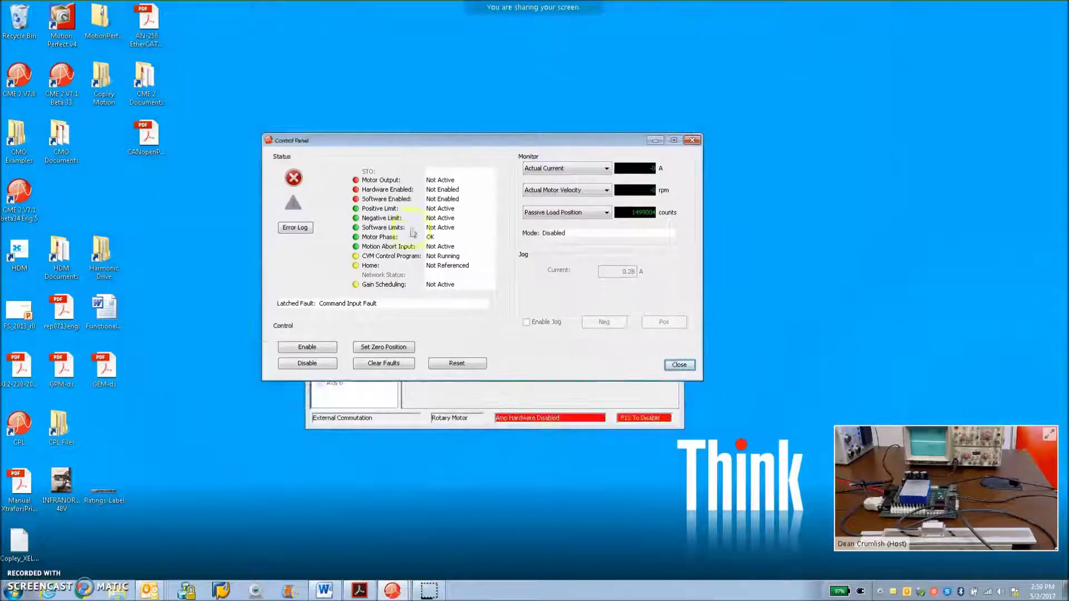
- Keep the Control Panel monitoring Passive Load Position in counts and reset the amplifier
{"action": "left_click", "coordinate": [587, 215]}
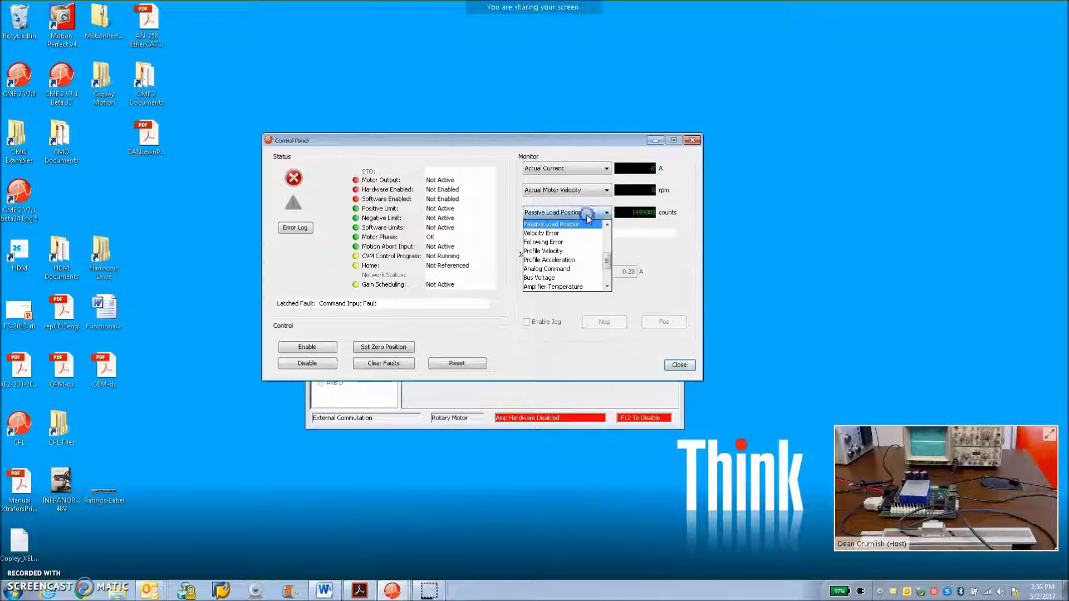
{"action": "left_click", "coordinate": [585, 226]}
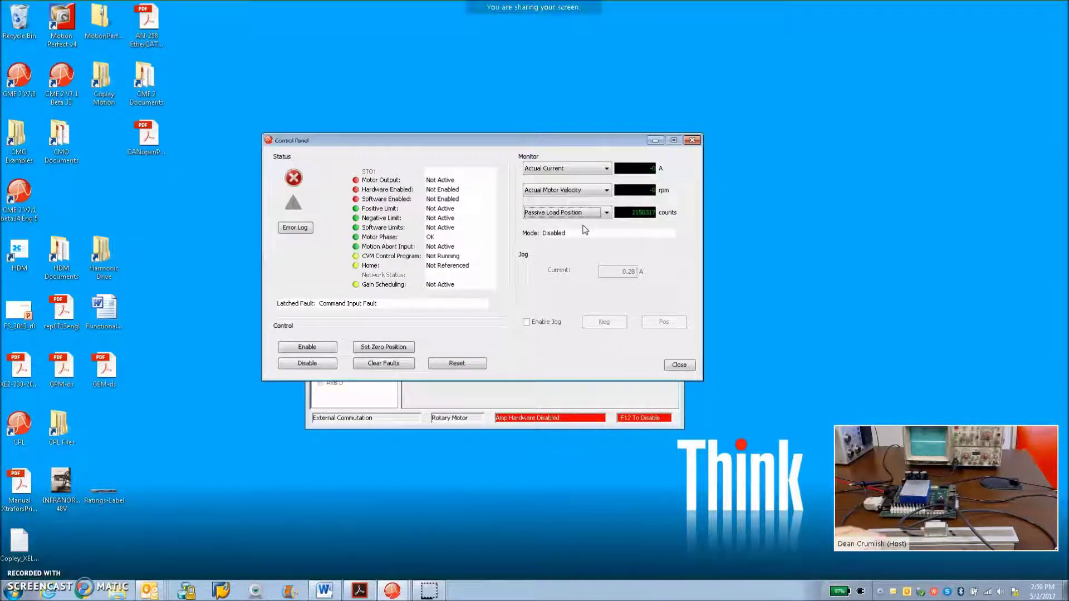
{"action": "left_click", "coordinate": [457, 363]}
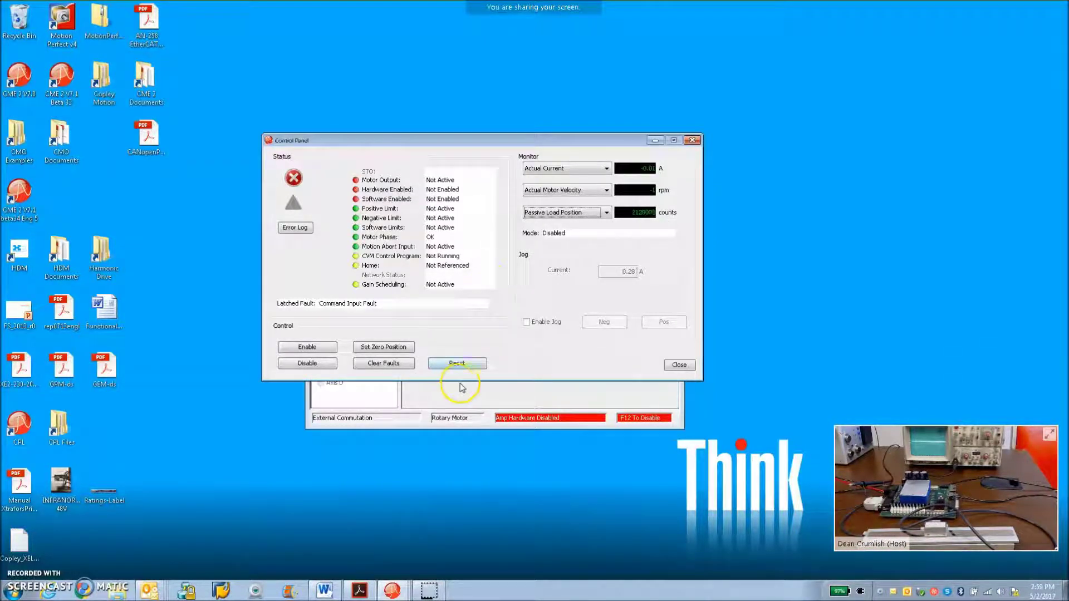
- Rerun Basic Setup with Position mode and analog position command, saving to flash
{"action": "left_click_drag", "start_coordinate": [349, 138], "coordinate": [141, 93]}
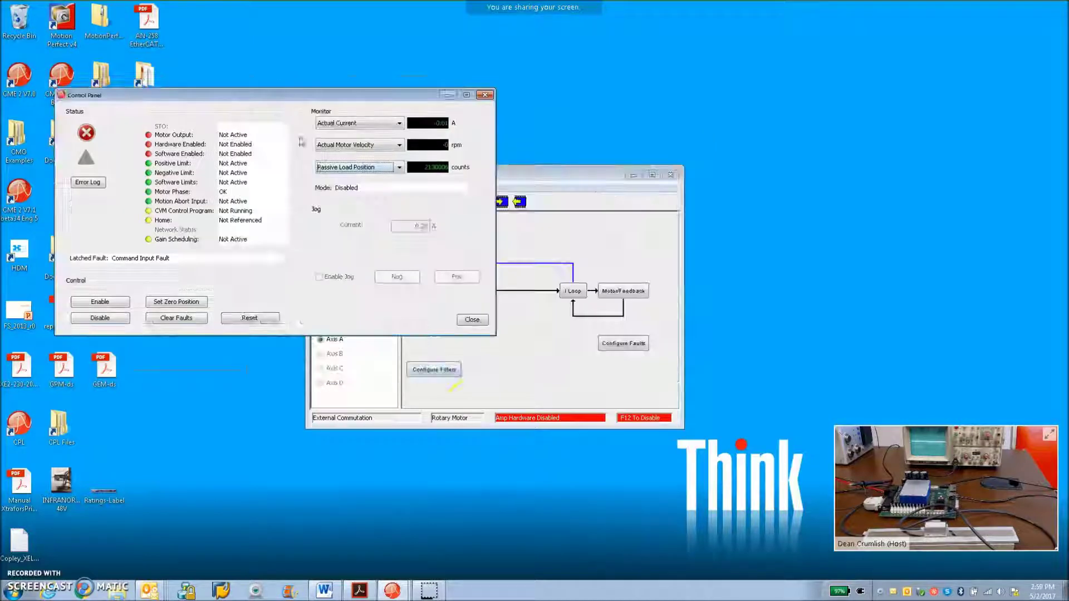
{"action": "left_click", "coordinate": [458, 310]}
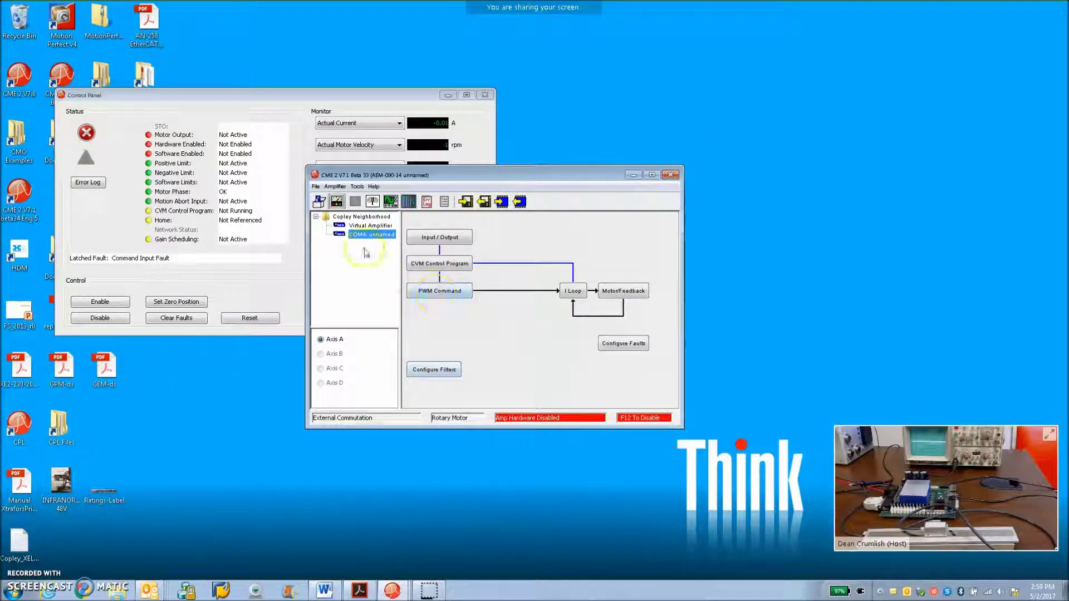
{"action": "left_click_drag", "start_coordinate": [369, 179], "coordinate": [405, 188]}
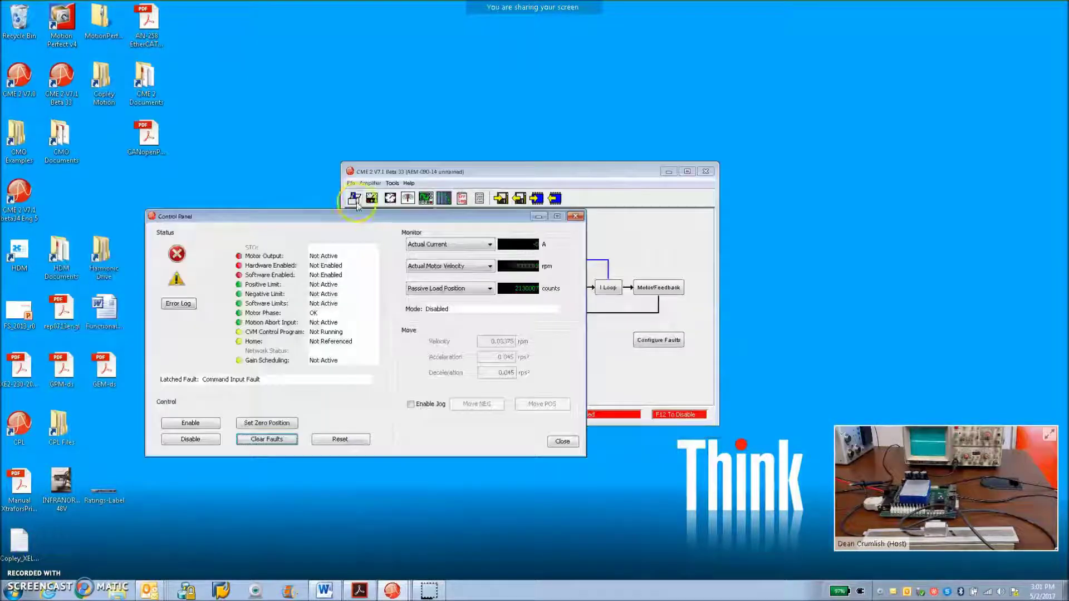
{"action": "left_click", "coordinate": [478, 381]}
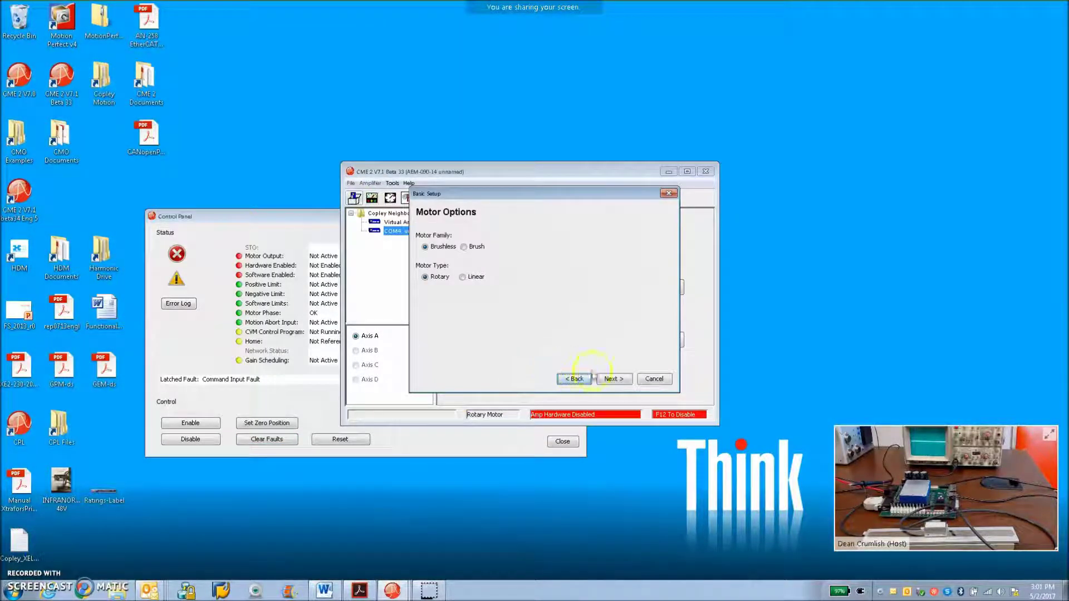
{"action": "left_click", "coordinate": [610, 380]}
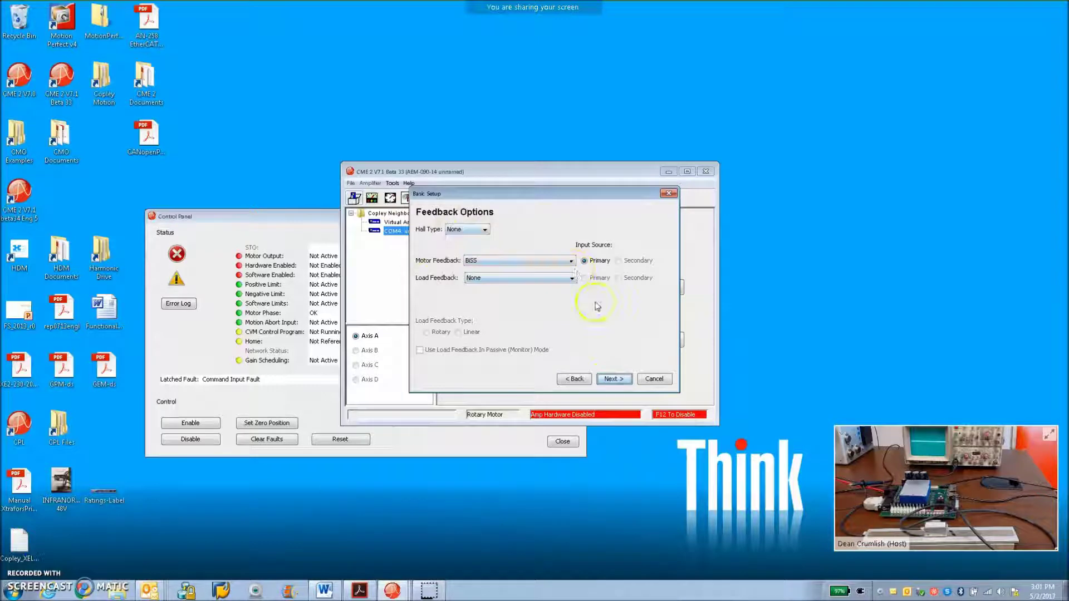
{"action": "left_click", "coordinate": [611, 379]}
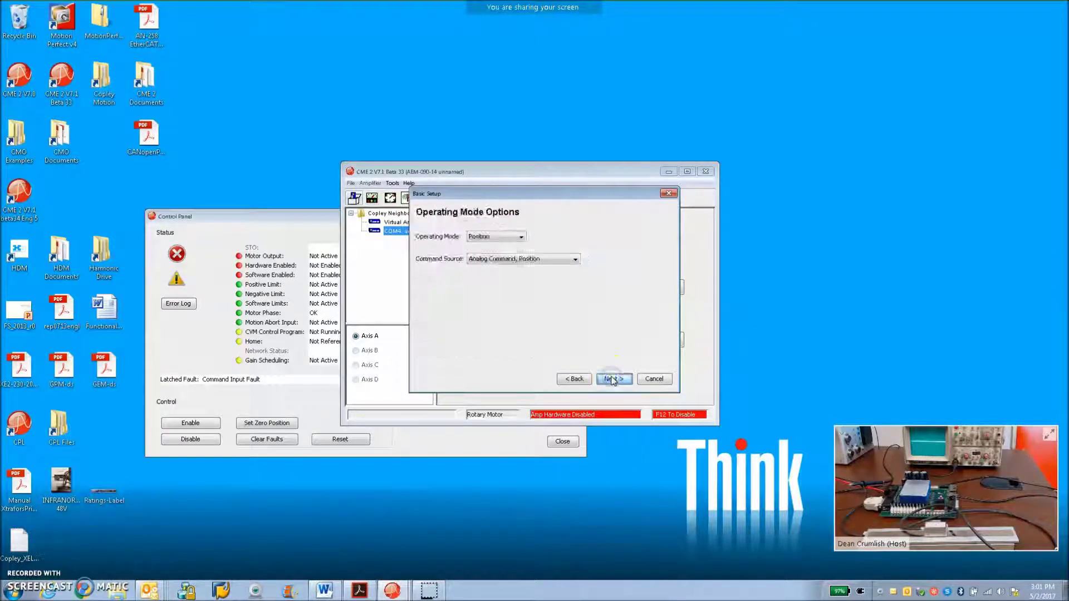
{"action": "left_click", "coordinate": [611, 379]}
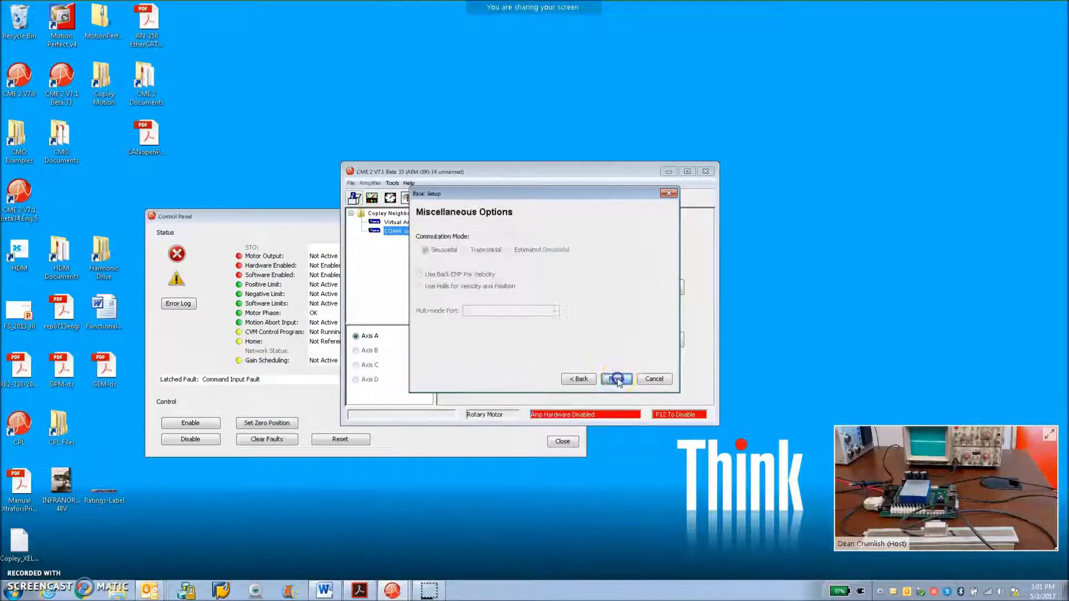
{"action": "left_click", "coordinate": [613, 379]}
{"action": "left_click", "coordinate": [548, 305]}
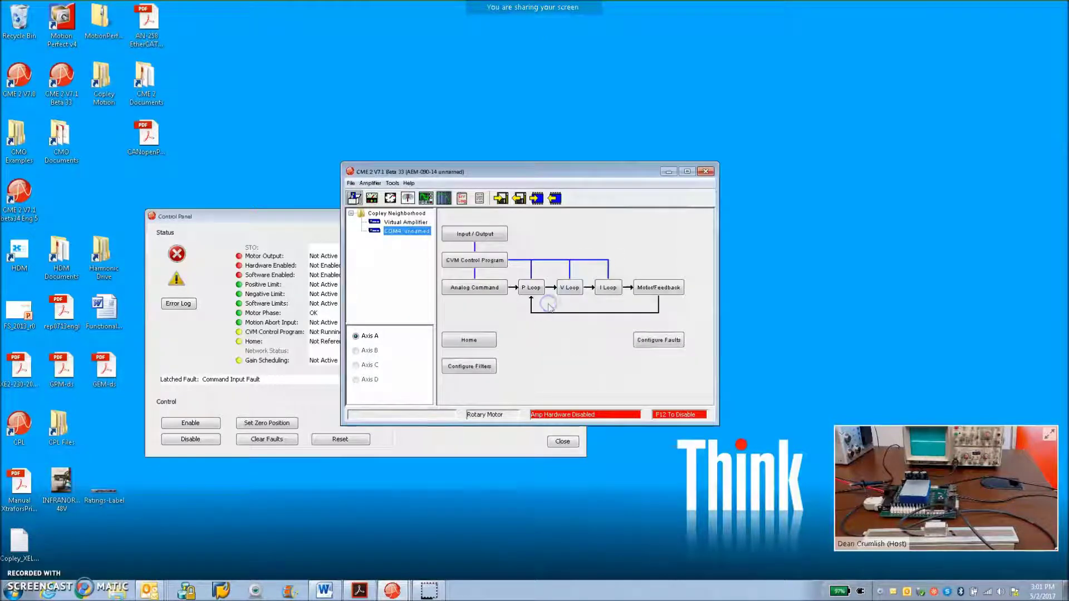
- Review the Motor/Feedback settings, then open the Error Log to check active faults
{"action": "left_click", "coordinate": [634, 295]}
{"action": "left_click", "coordinate": [441, 175]}
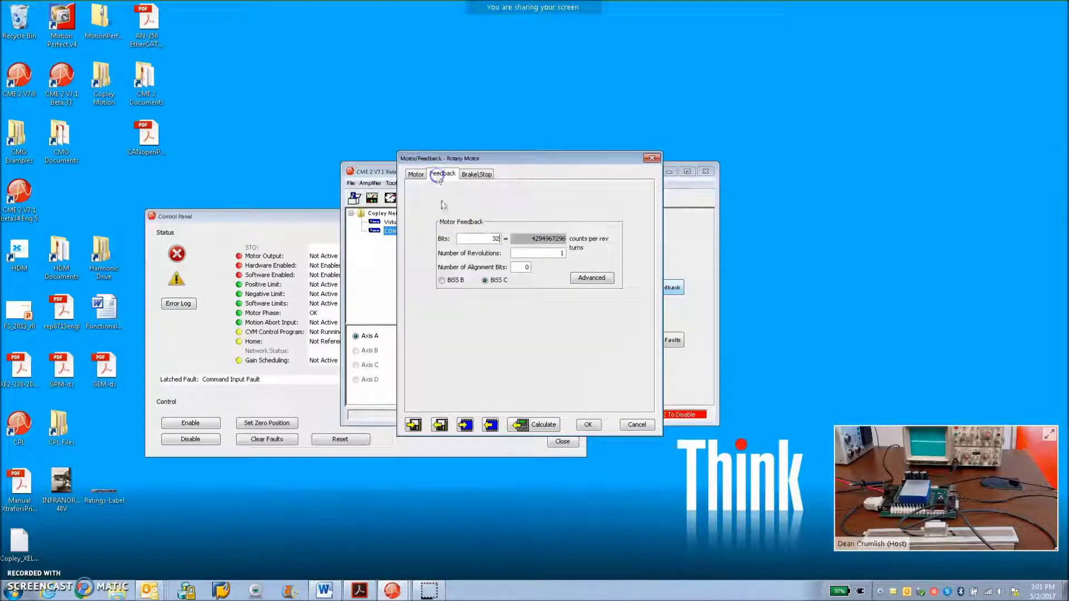
{"action": "left_click", "coordinate": [652, 159]}
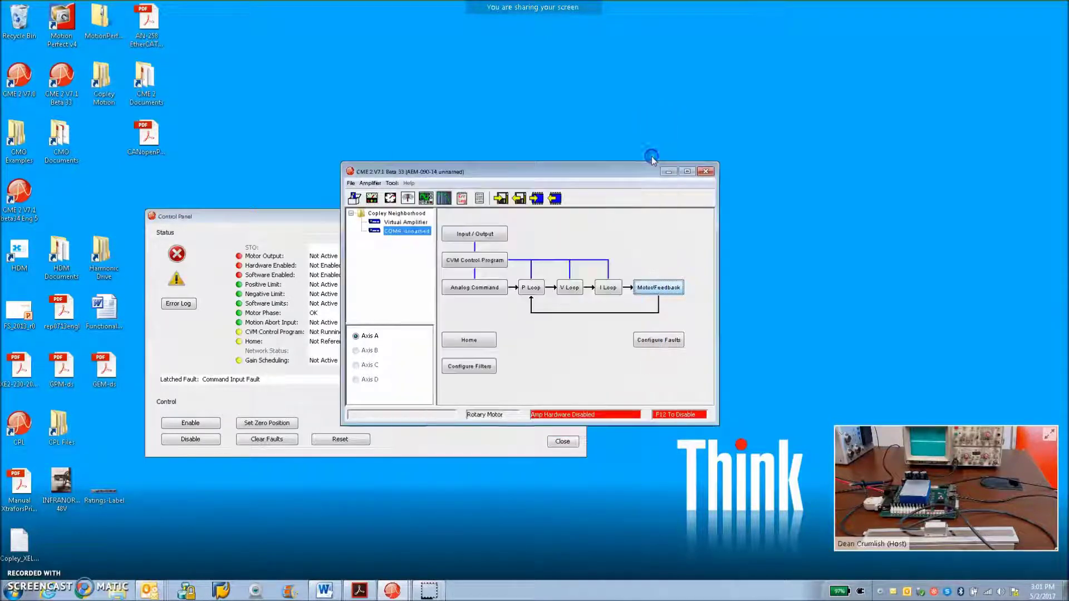
{"action": "left_click", "coordinate": [391, 184]}
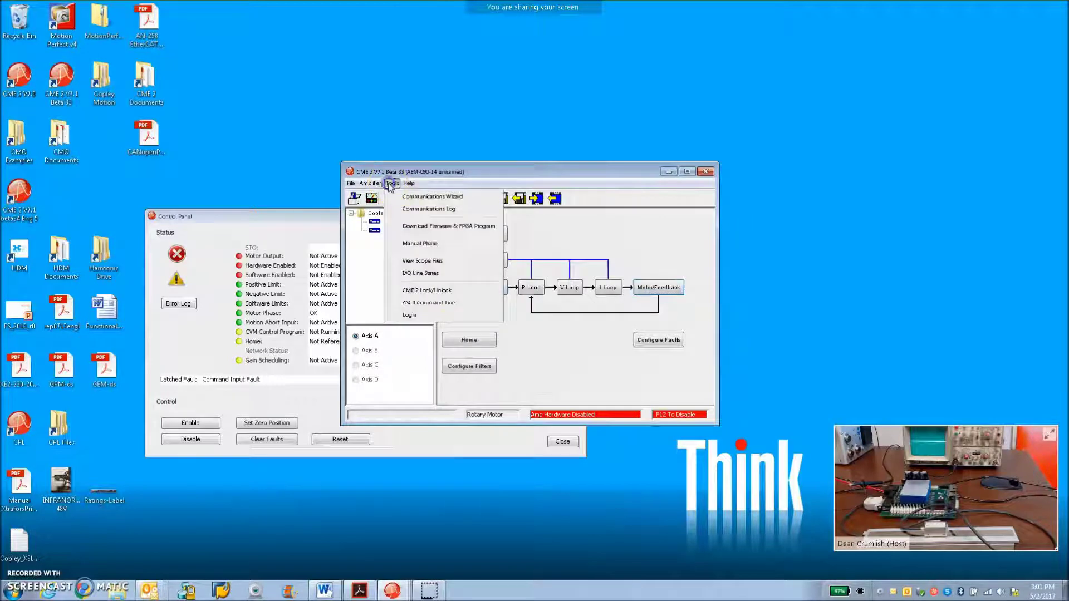
{"action": "left_click", "coordinate": [440, 246]}
{"action": "left_click", "coordinate": [513, 244]}
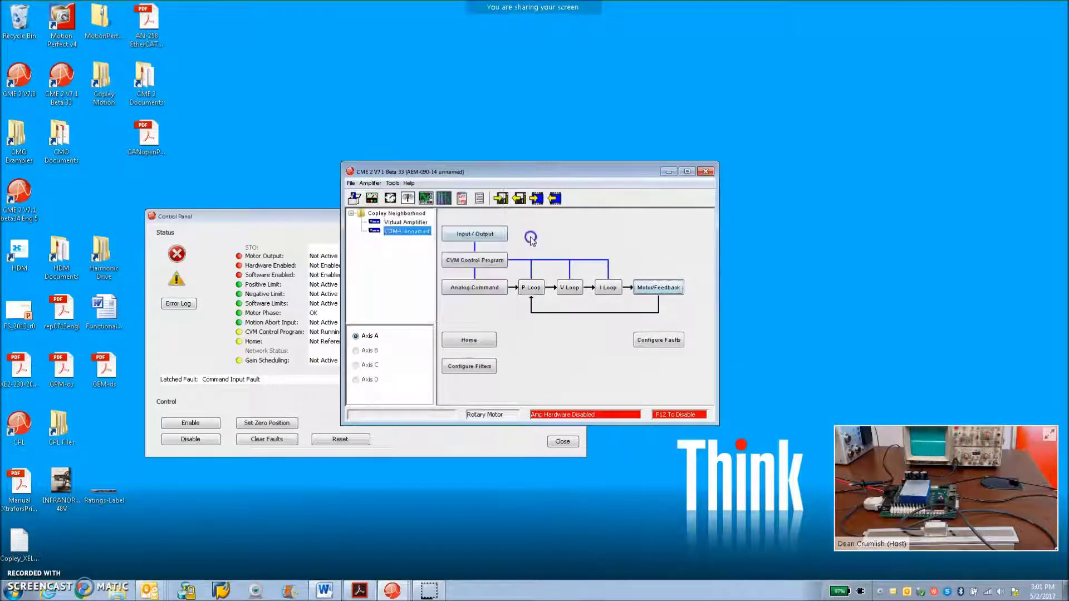
{"action": "left_click", "coordinate": [458, 201]}
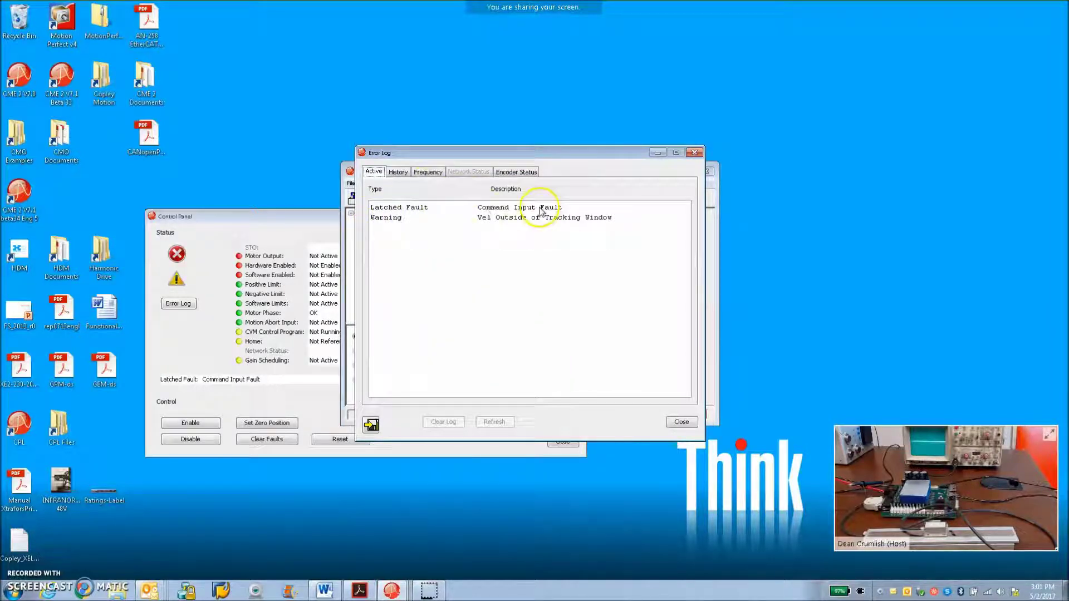
- Check the Error Log's Frequency and Encoder Status tabs and clear all latched faults
{"action": "left_click", "coordinate": [517, 172]}
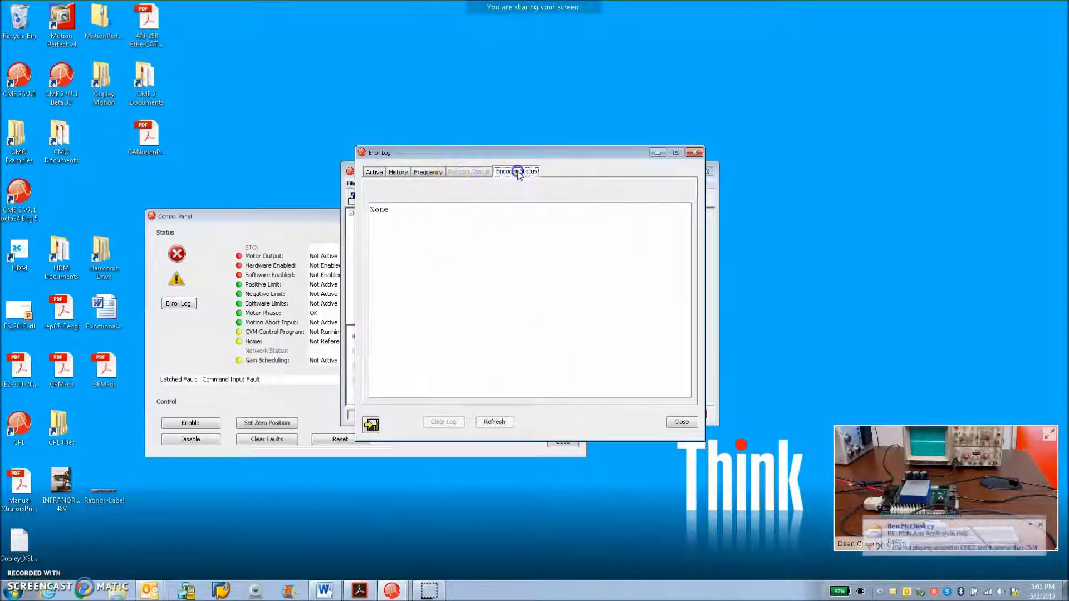
{"action": "left_click_drag", "start_coordinate": [600, 139], "coordinate": [601, 140]}
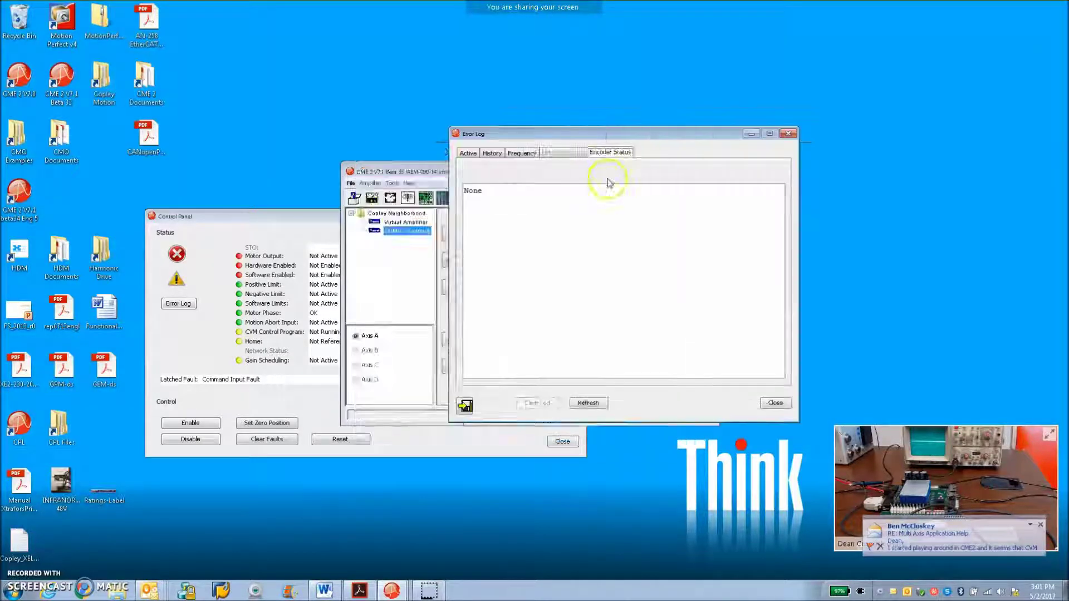
{"action": "left_click_drag", "start_coordinate": [299, 217], "coordinate": [299, 243]}
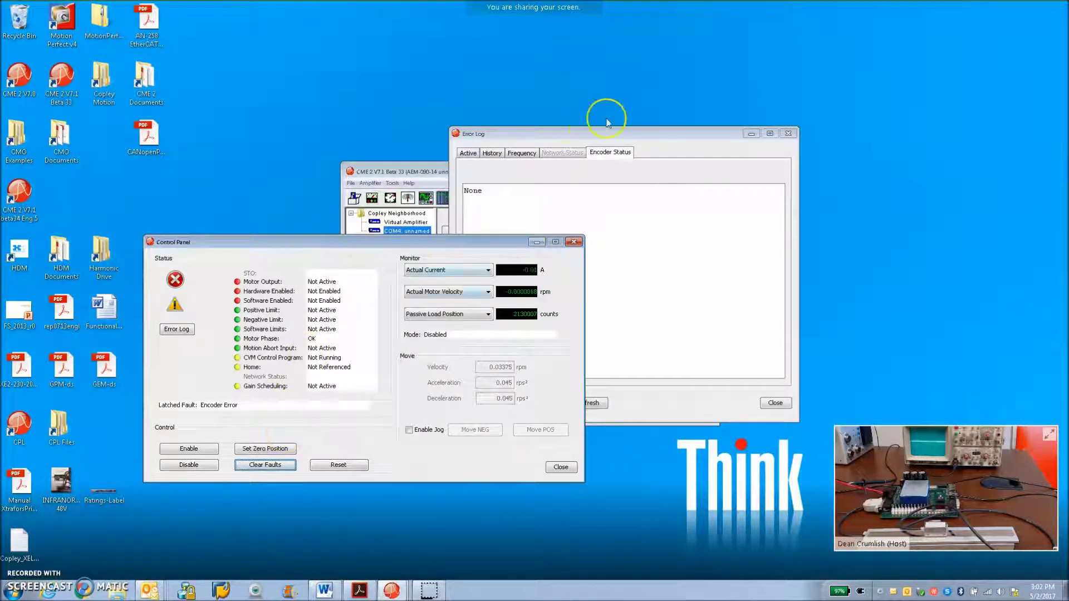
{"action": "left_click", "coordinate": [521, 153]}
{"action": "left_click", "coordinate": [595, 153]}
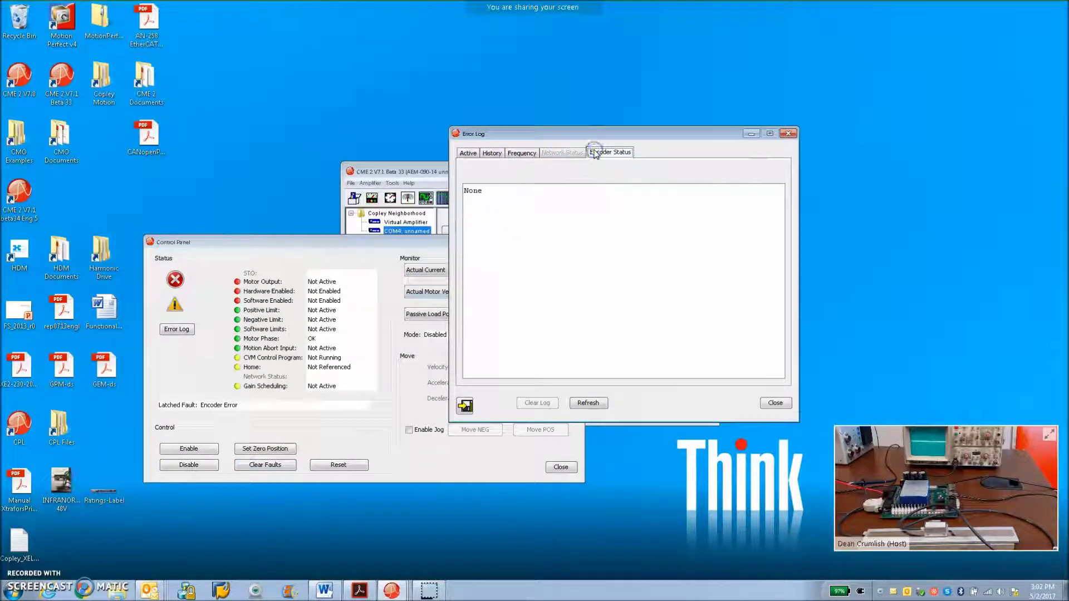
{"action": "left_click", "coordinate": [532, 153]}
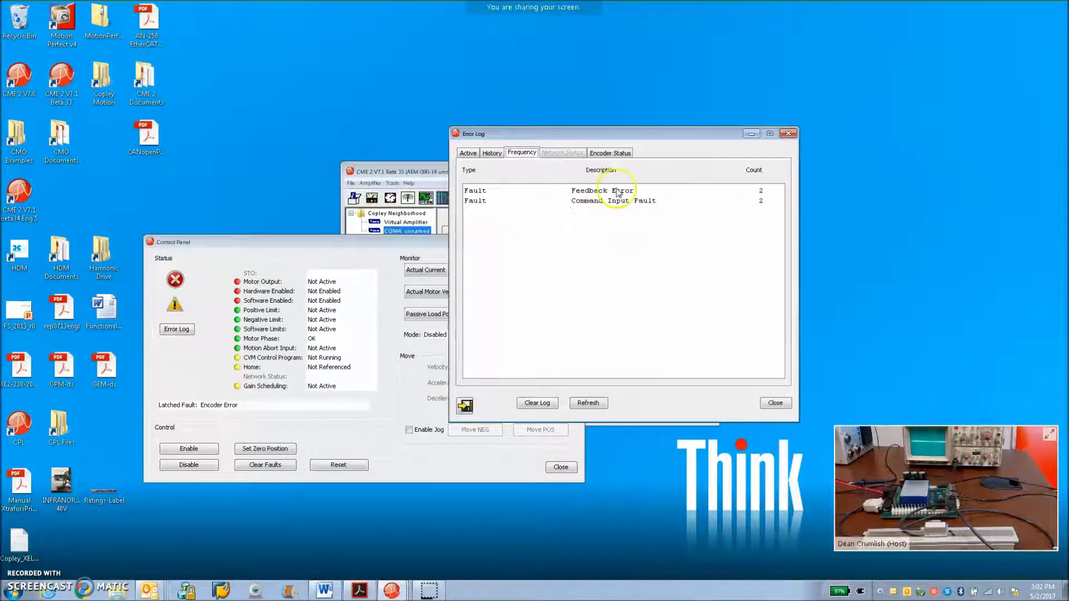
{"action": "left_click", "coordinate": [265, 465]}
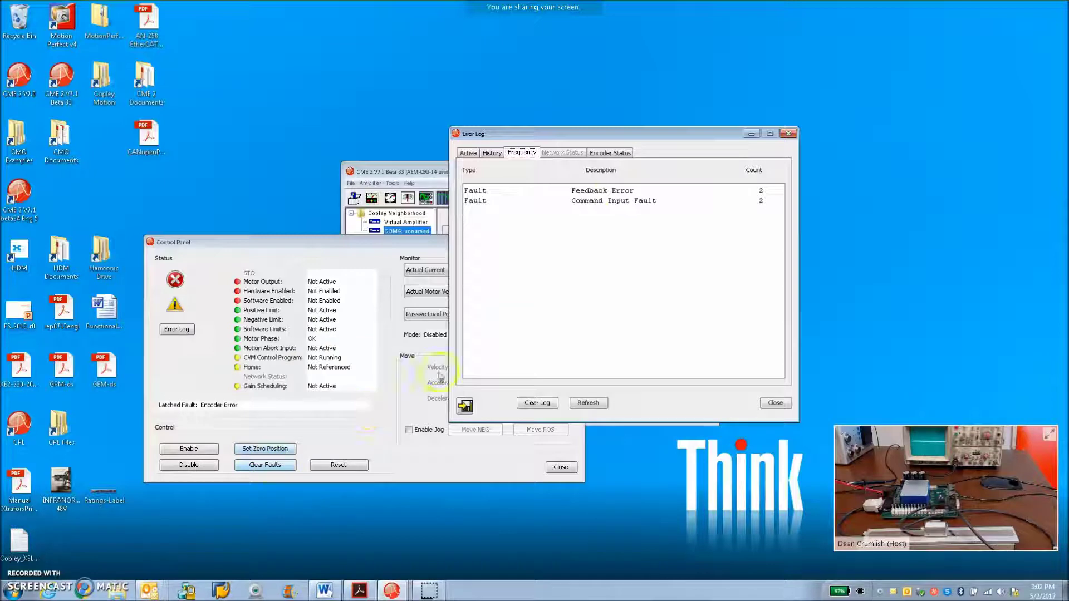
{"action": "left_click", "coordinate": [612, 155]}
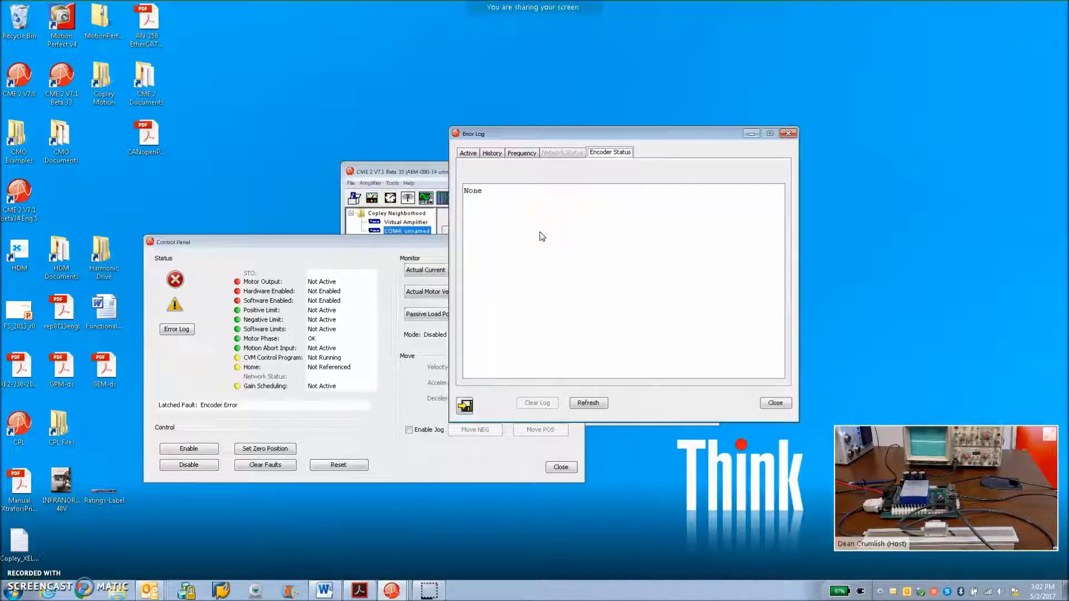
{"action": "left_click", "coordinate": [266, 466]}
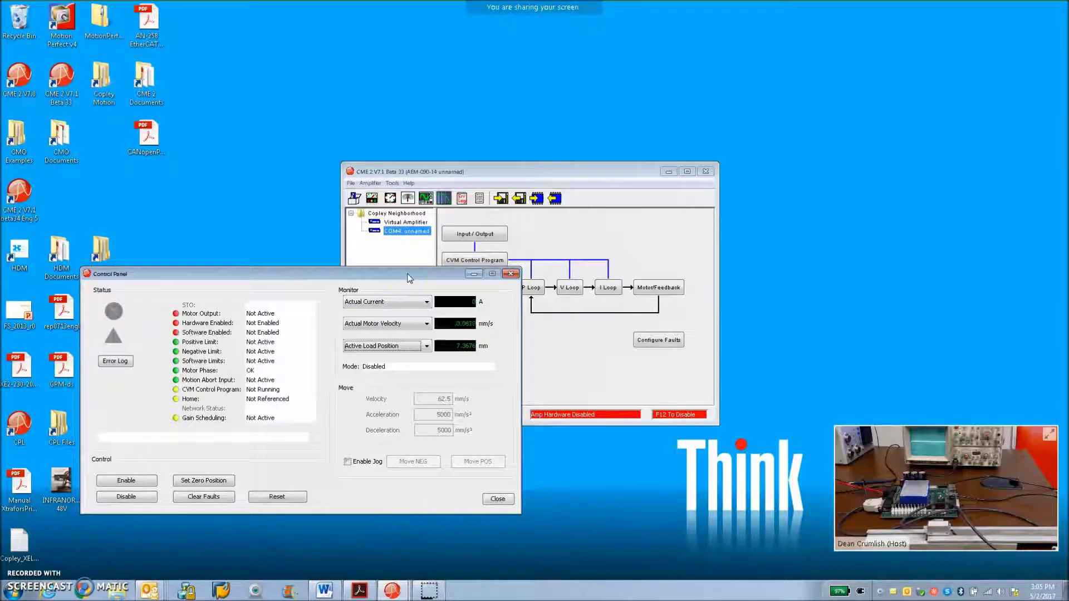
- Set the homing method to Absolute Encoder Immediate Home
{"action": "left_click_drag", "start_coordinate": [401, 277], "coordinate": [394, 302]}
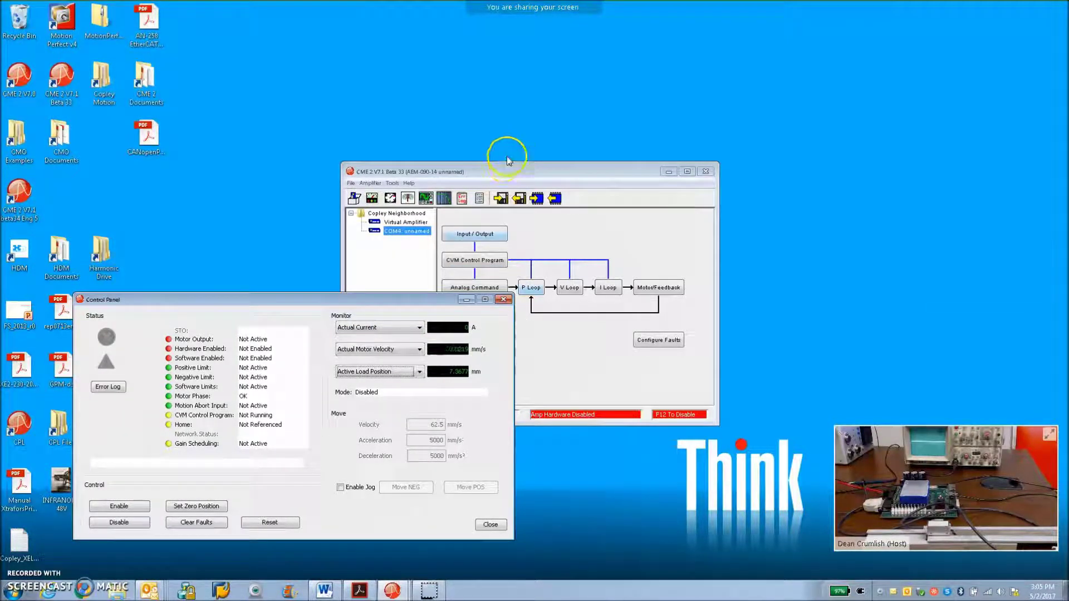
{"action": "left_click_drag", "start_coordinate": [508, 161], "coordinate": [587, 131]}
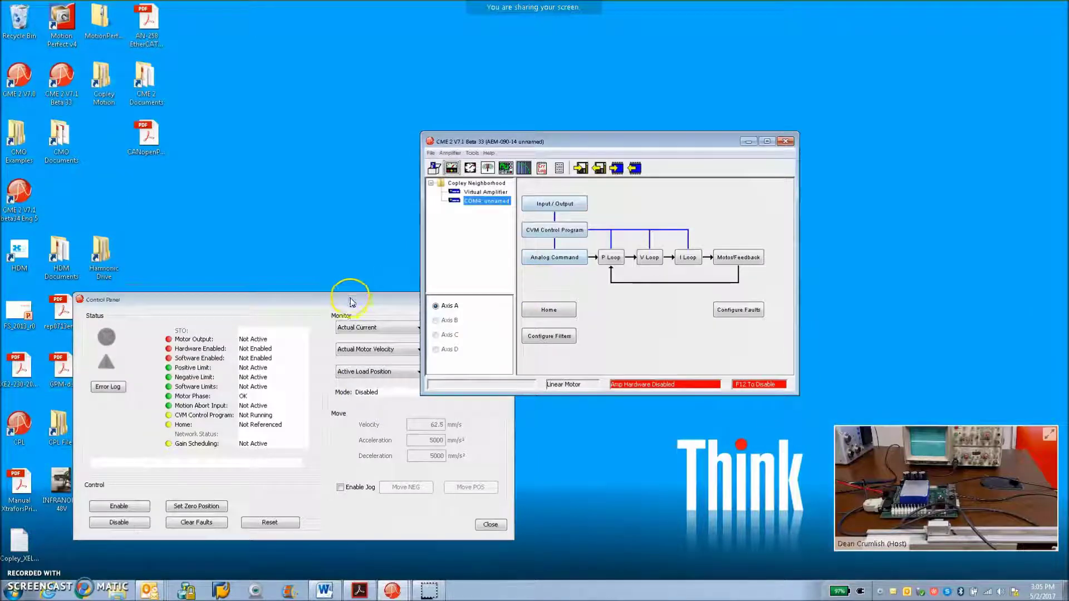
{"action": "left_click_drag", "start_coordinate": [351, 303], "coordinate": [331, 262]}
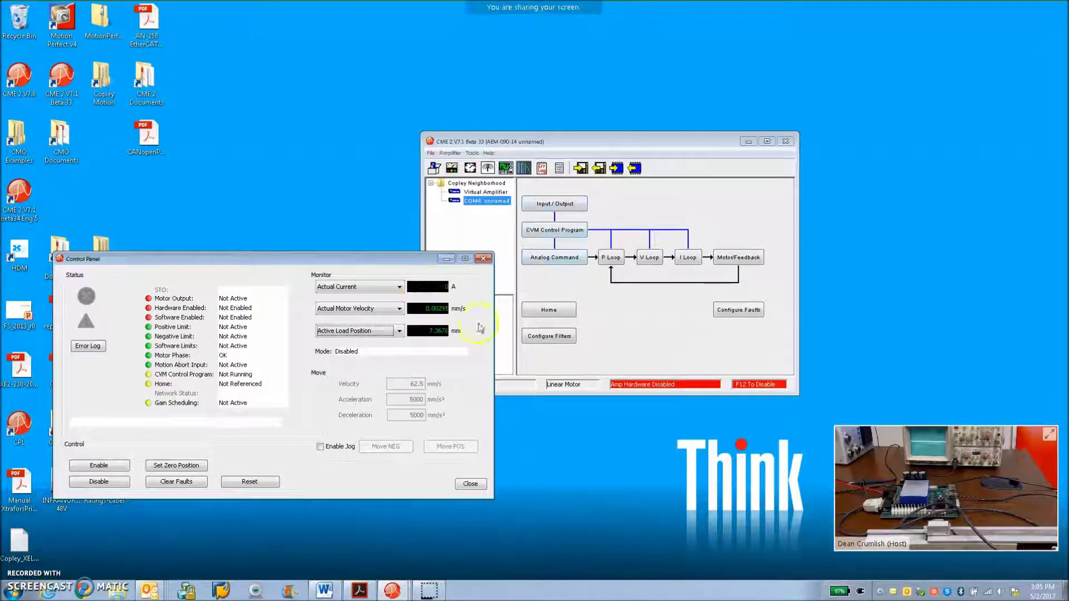
{"action": "left_click", "coordinate": [559, 315]}
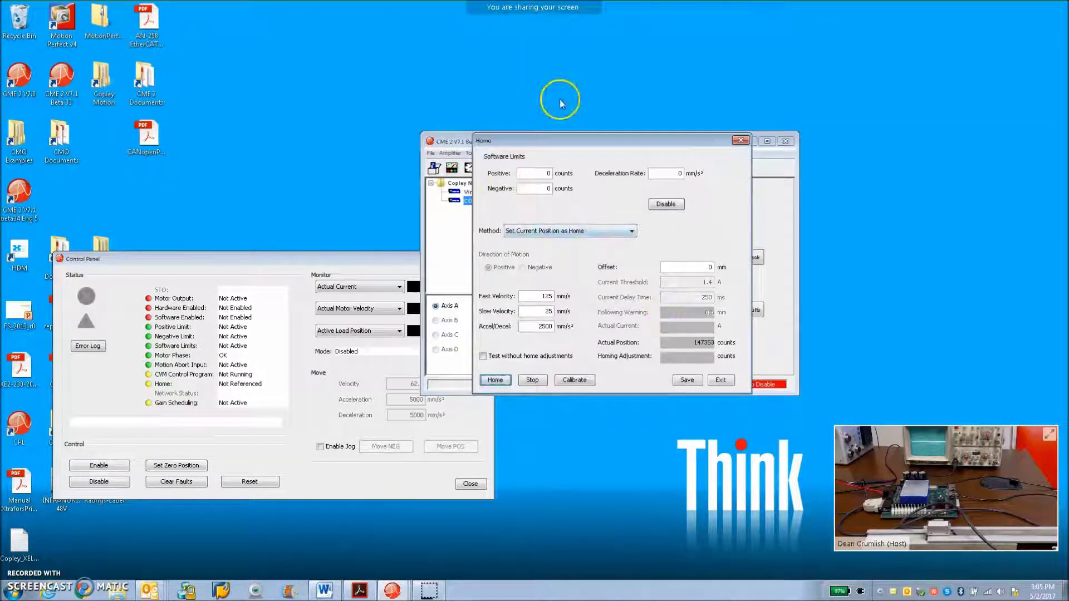
{"action": "left_click", "coordinate": [602, 231]}
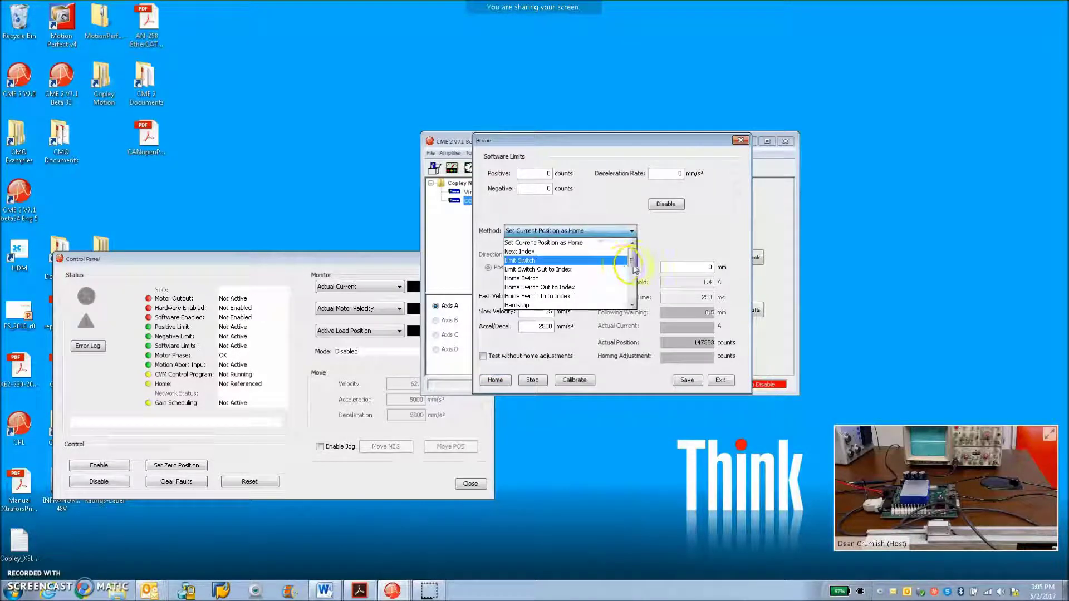
{"action": "left_click", "coordinate": [632, 285]}
{"action": "scroll", "coordinate": [632, 290], "scroll_direction": "down", "scroll_amount": 3}
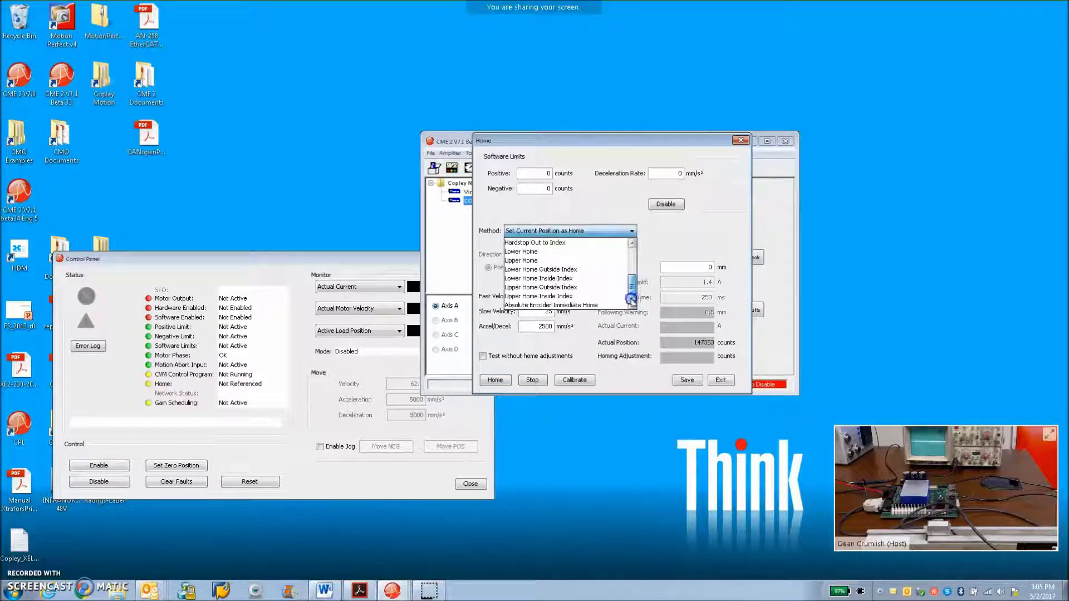
{"action": "left_click", "coordinate": [615, 305]}
- Enter a 7.3677 mm homing offset and run homing
{"action": "left_click", "coordinate": [706, 268]}
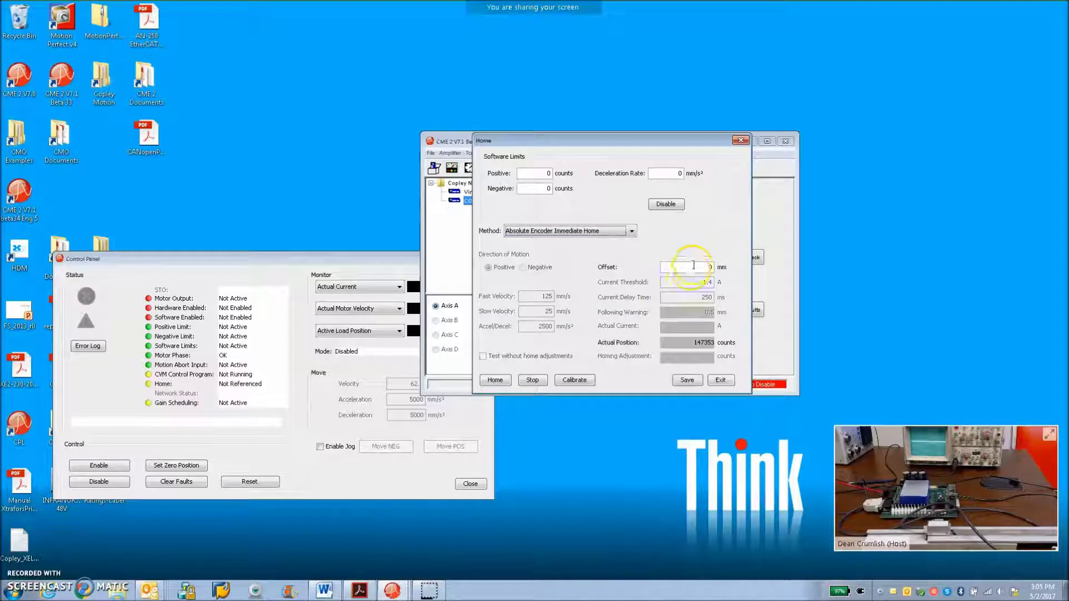
{"action": "double_click", "coordinate": [715, 268]}
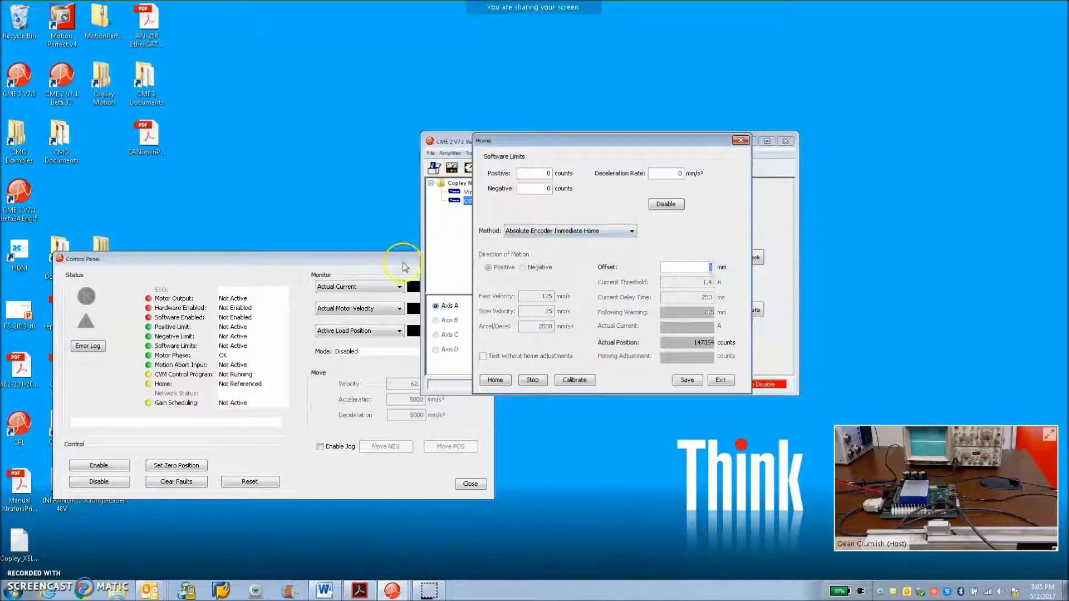
{"action": "left_click_drag", "start_coordinate": [403, 263], "coordinate": [334, 248]}
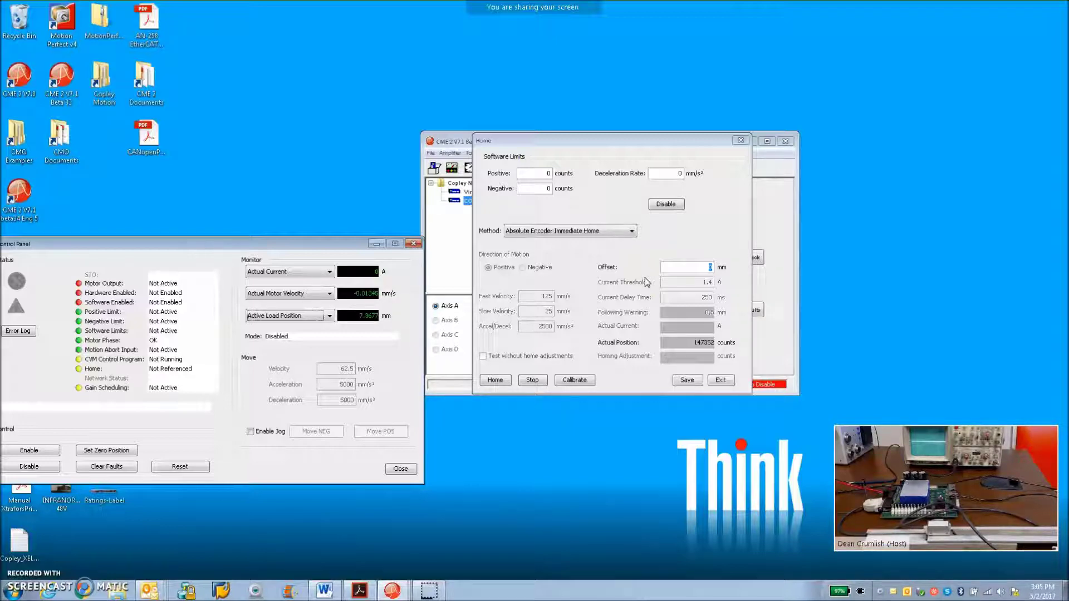
{"action": "left_click", "coordinate": [697, 267]}
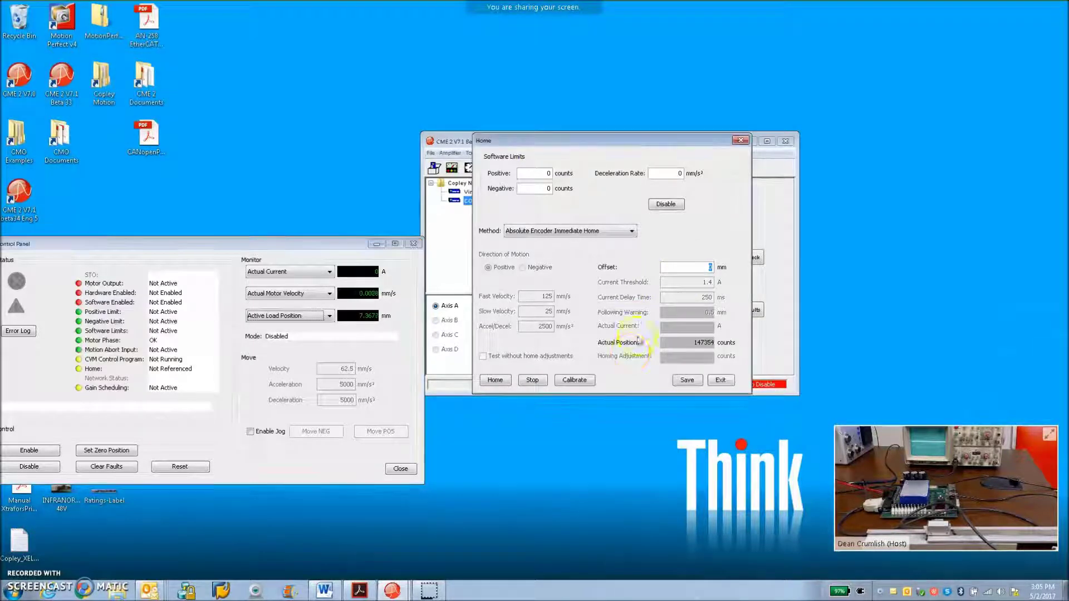
{"action": "left_click", "coordinate": [710, 268]}
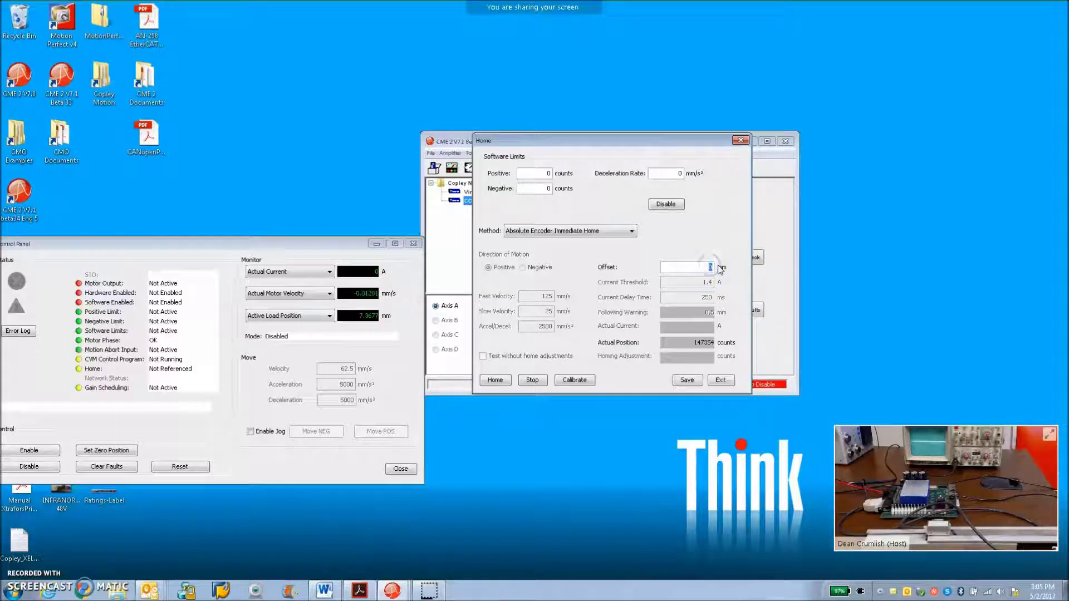
{"action": "type", "text": "7.36"}
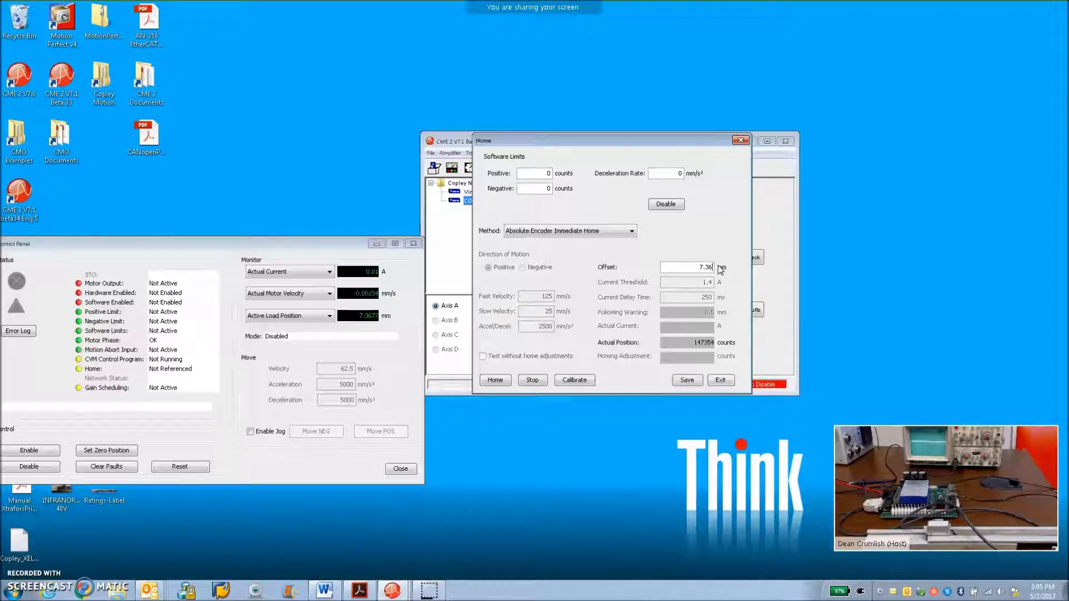
{"action": "type", "text": "77"}
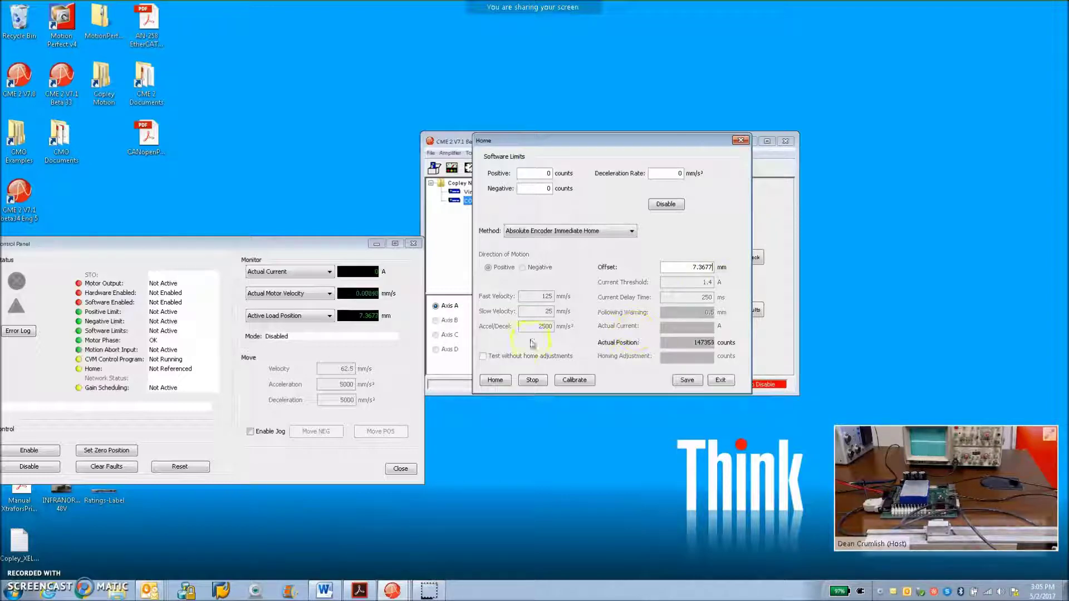
{"action": "left_click", "coordinate": [495, 381]}
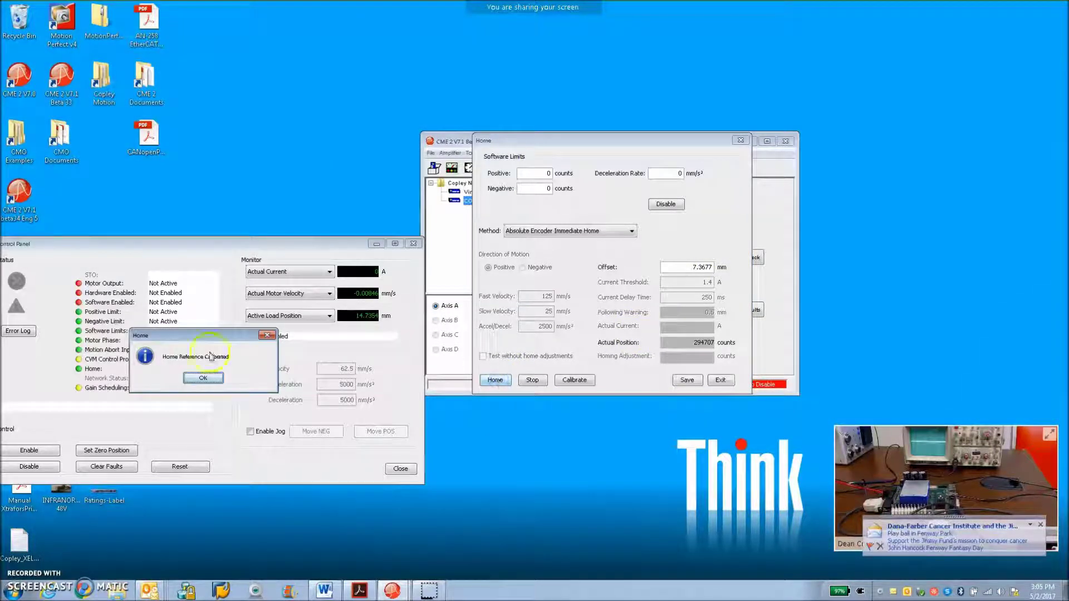
{"action": "left_click", "coordinate": [204, 378]}
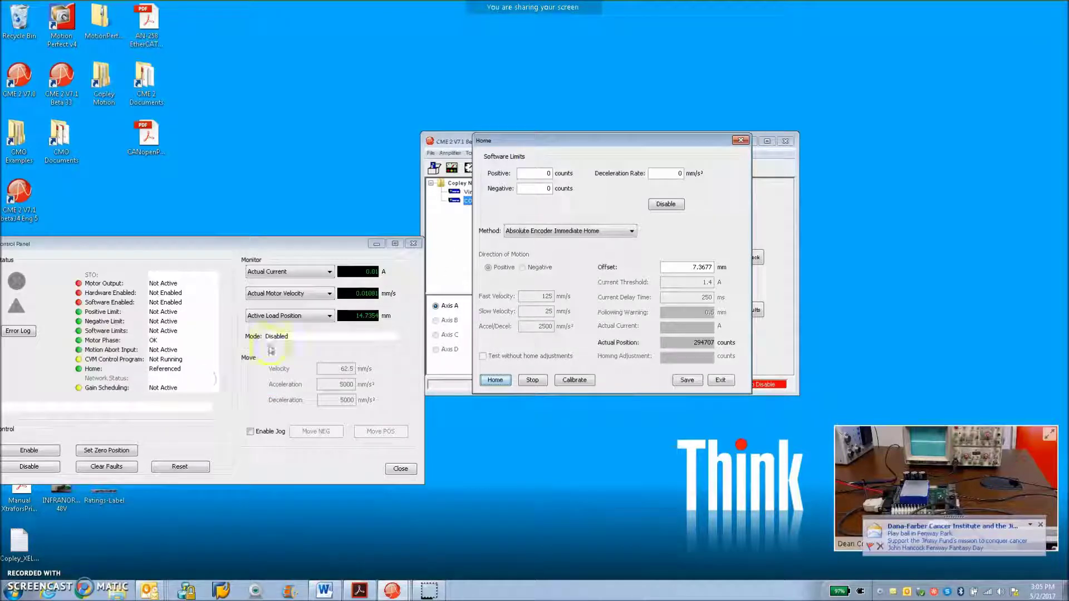
- Make the offset -7.3677 mm and rehome so Active Load Position reads 0 mm
{"action": "left_click", "coordinate": [694, 268]}
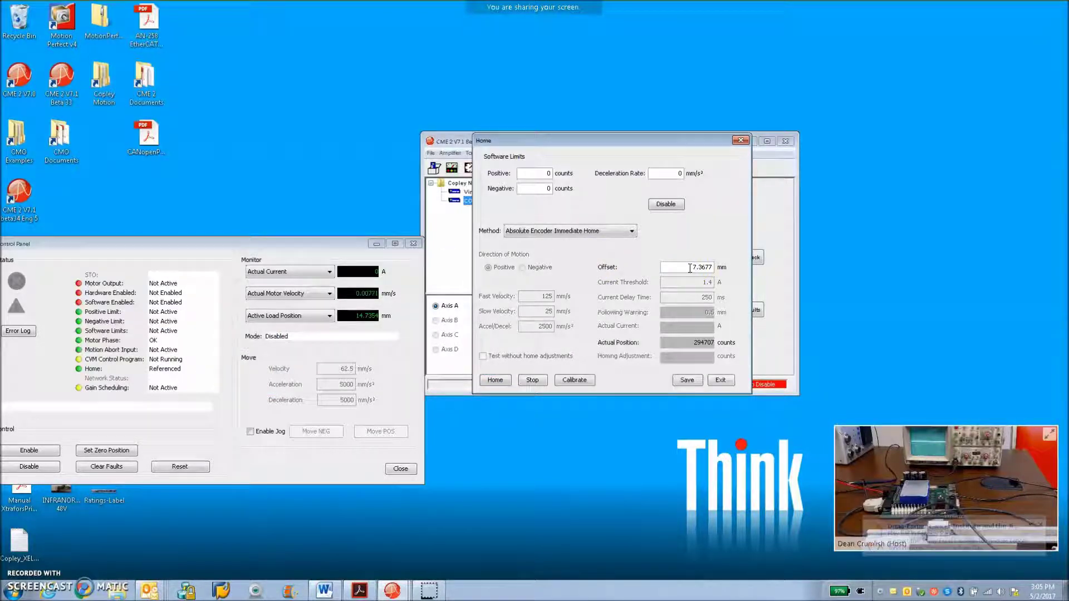
{"action": "left_click", "coordinate": [495, 380]}
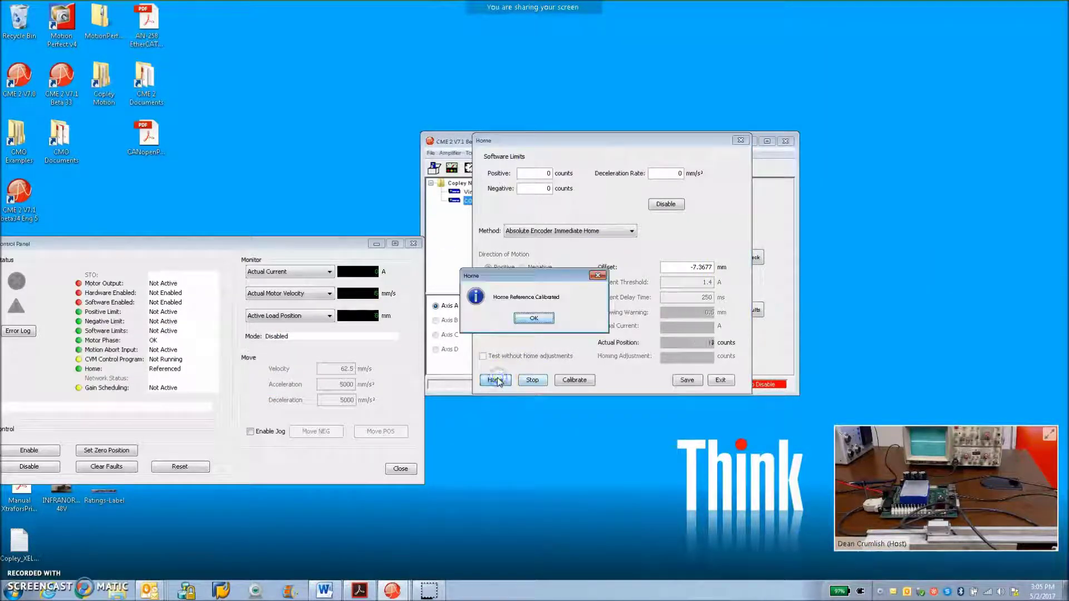
{"action": "left_click", "coordinate": [551, 319]}
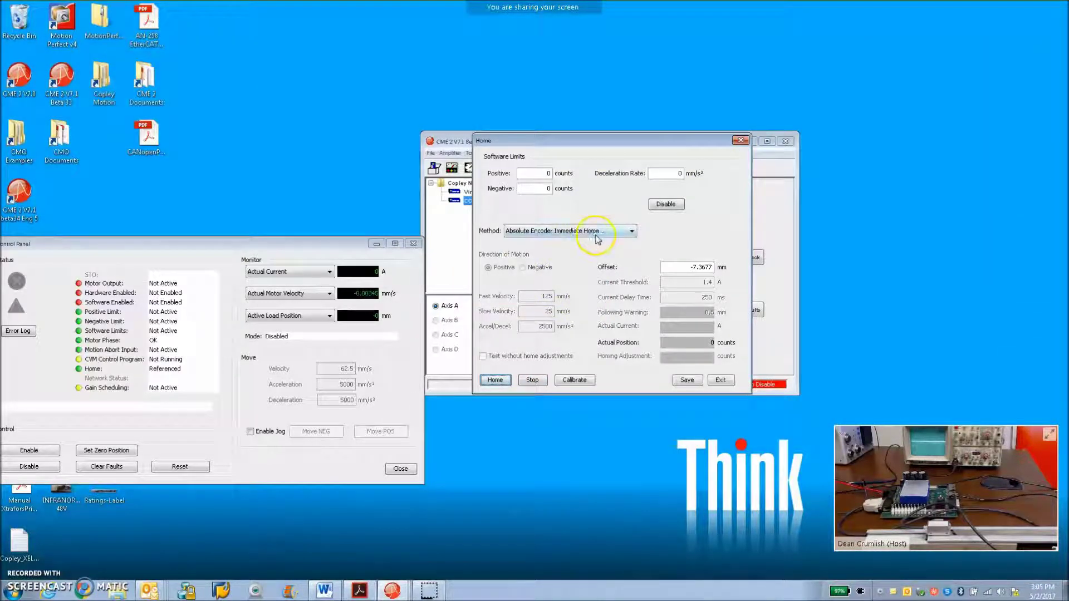
{"action": "left_click_drag", "start_coordinate": [273, 242], "coordinate": [299, 248]}
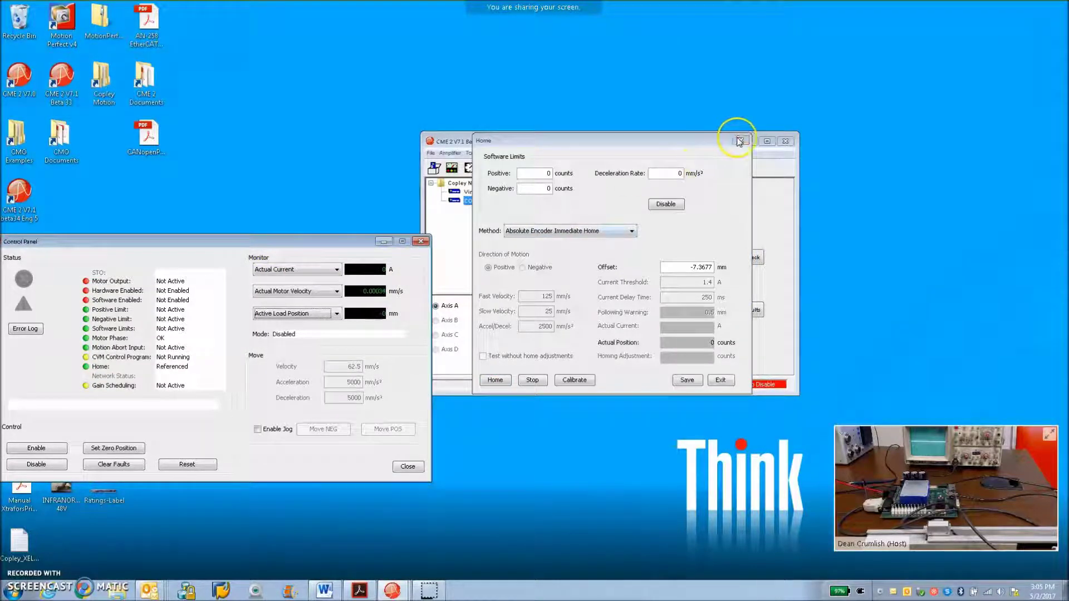
- Close the homing settings, nudge the Control Panel right, and select the Copley_XEL desktop file
{"action": "left_click", "coordinate": [739, 141]}
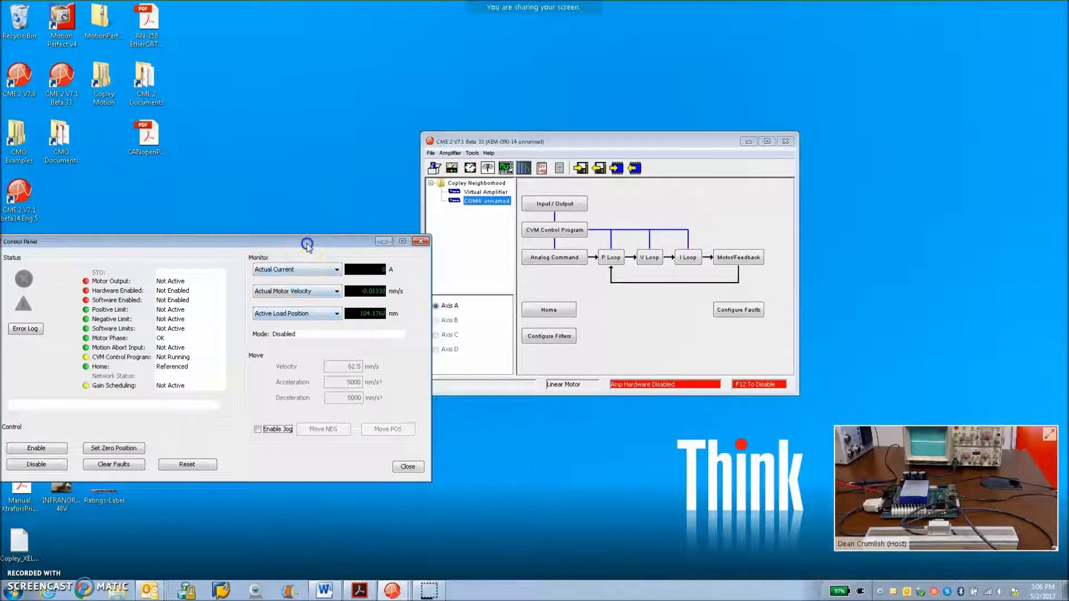
{"action": "left_click_drag", "start_coordinate": [307, 245], "coordinate": [316, 247]}
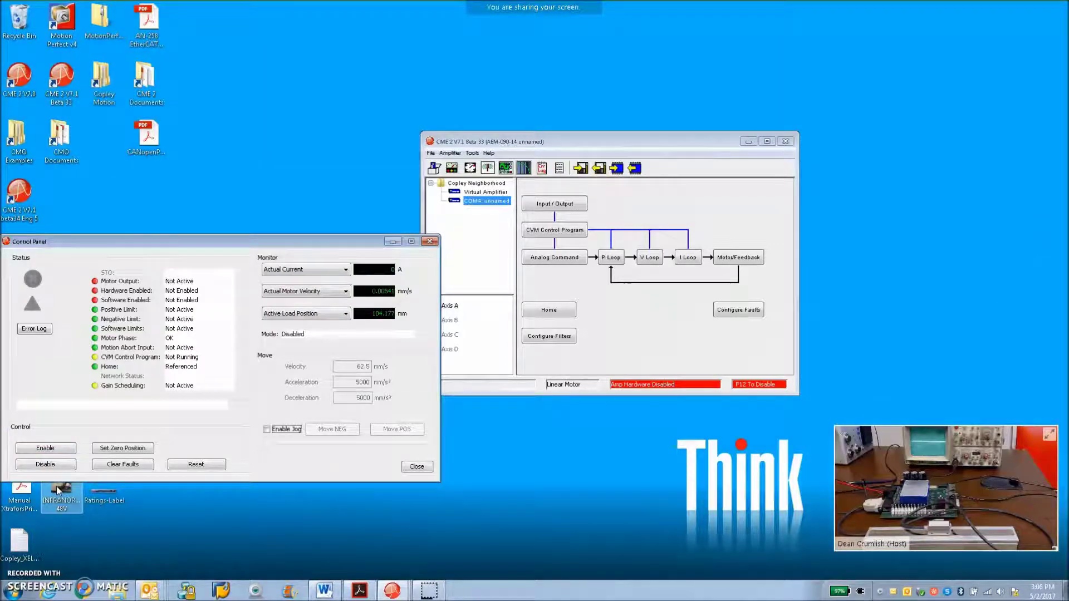
{"action": "left_click", "coordinate": [20, 562]}
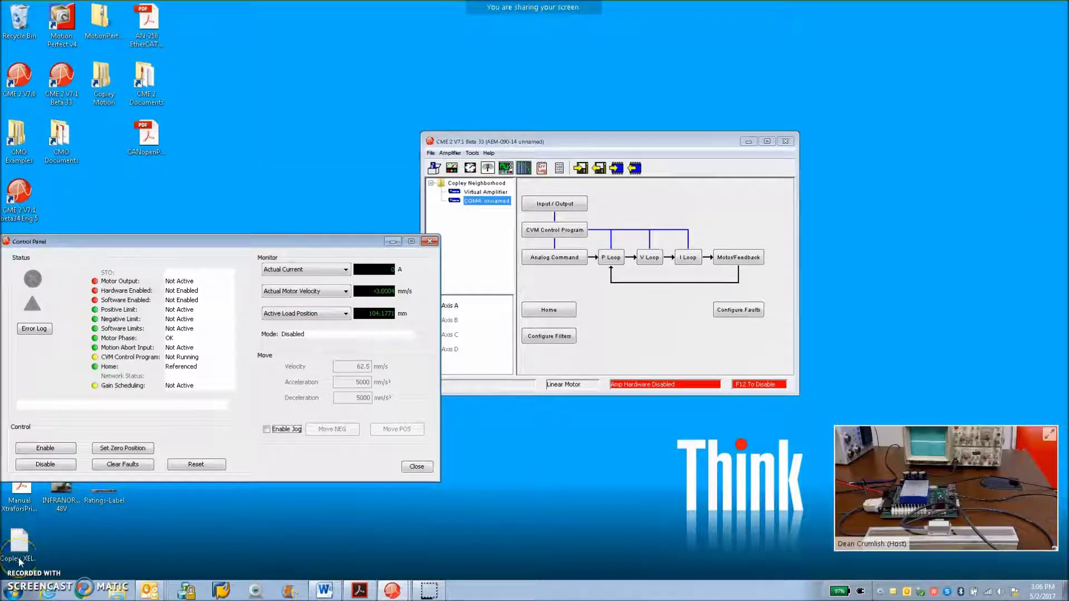